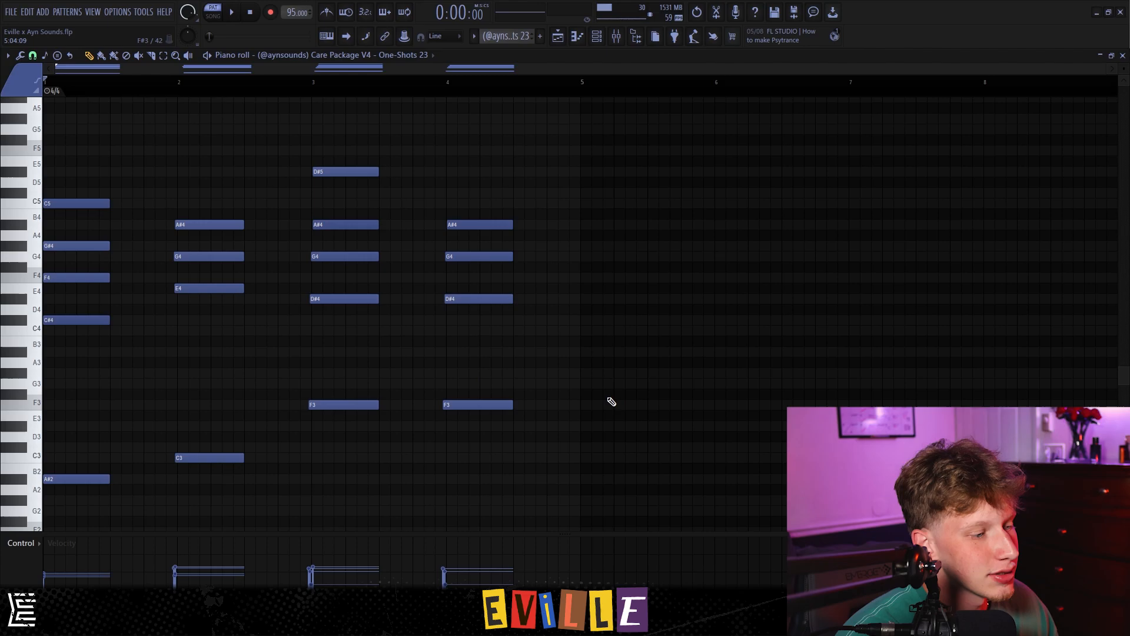
Play the One-Shots 23 chord pattern through, and examine the upper notes of its four chords.
key("space")
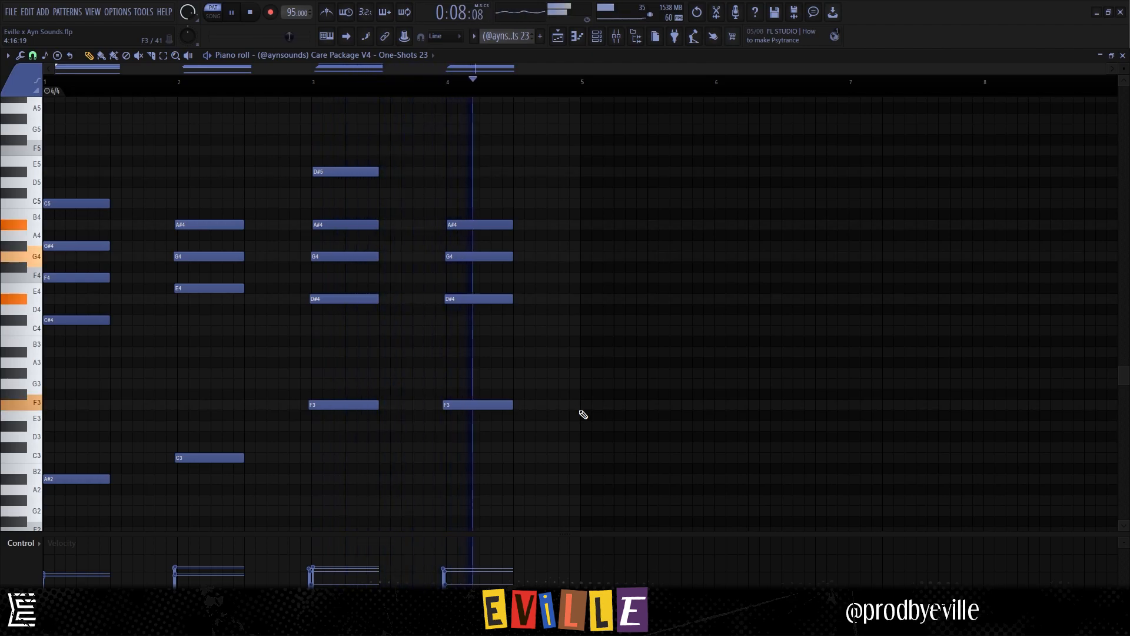
key("space")
mouse_move(116, 135)
left_mouse_down()
mouse_move(164, 359)
mouse_move(174, 510)
left_mouse_up()
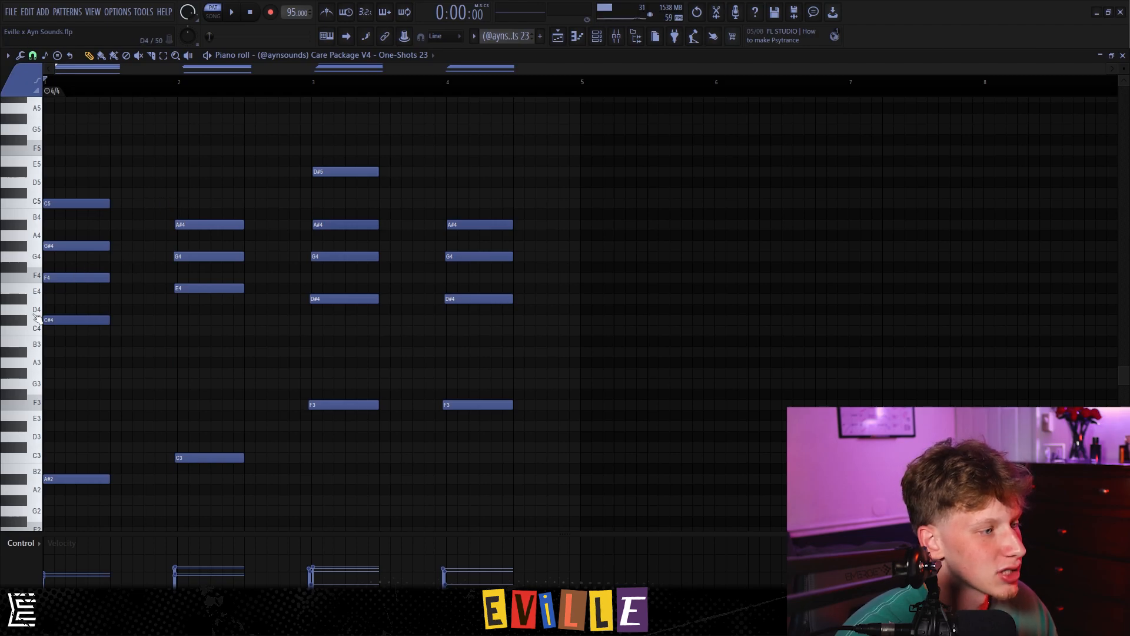
scroll(36, 317, "up", 4)
left_click_drag(130, 388, 115, 166)
mouse_move(424, 124)
left_mouse_down()
mouse_move(416, 373)
mouse_move(454, 248)
mouse_move(452, 322)
mouse_move(537, 228)
mouse_move(560, 146)
left_mouse_up()
scroll(452, 322, "down", 1)
mouse_move(681, 148)
left_mouse_down()
mouse_move(734, 219)
mouse_move(750, 285)
mouse_move(789, 325)
left_mouse_up()
left_click_drag(470, 126, 580, 200)
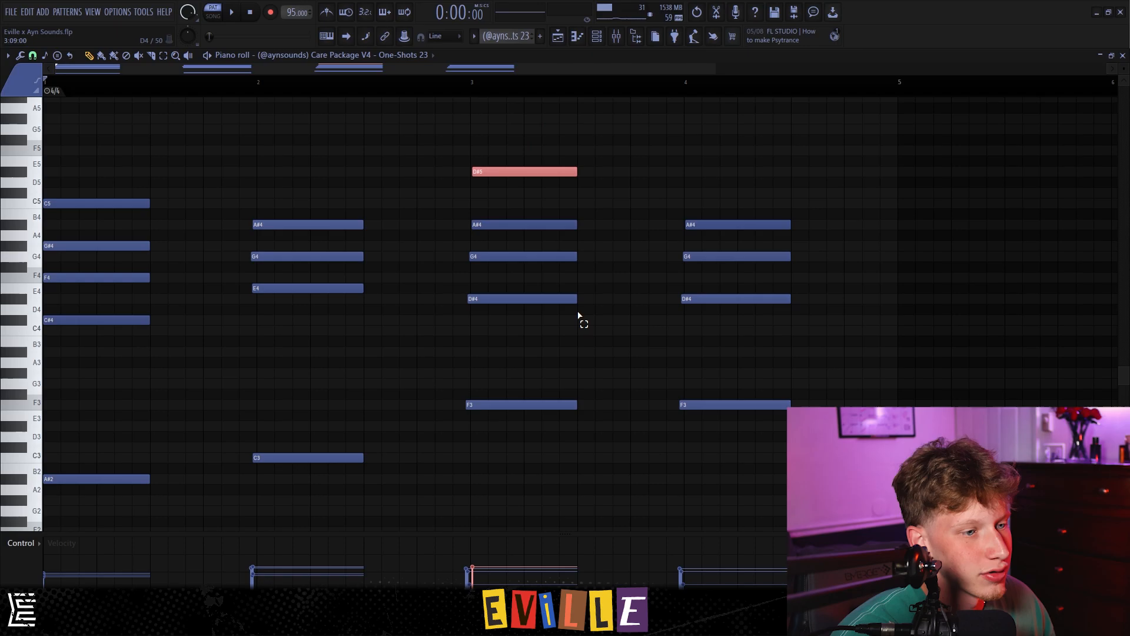
Examine the top notes of the chords, and select the four bass notes beneath them.
scroll(451, 295, "down", 1)
scroll(451, 294, "up", 2)
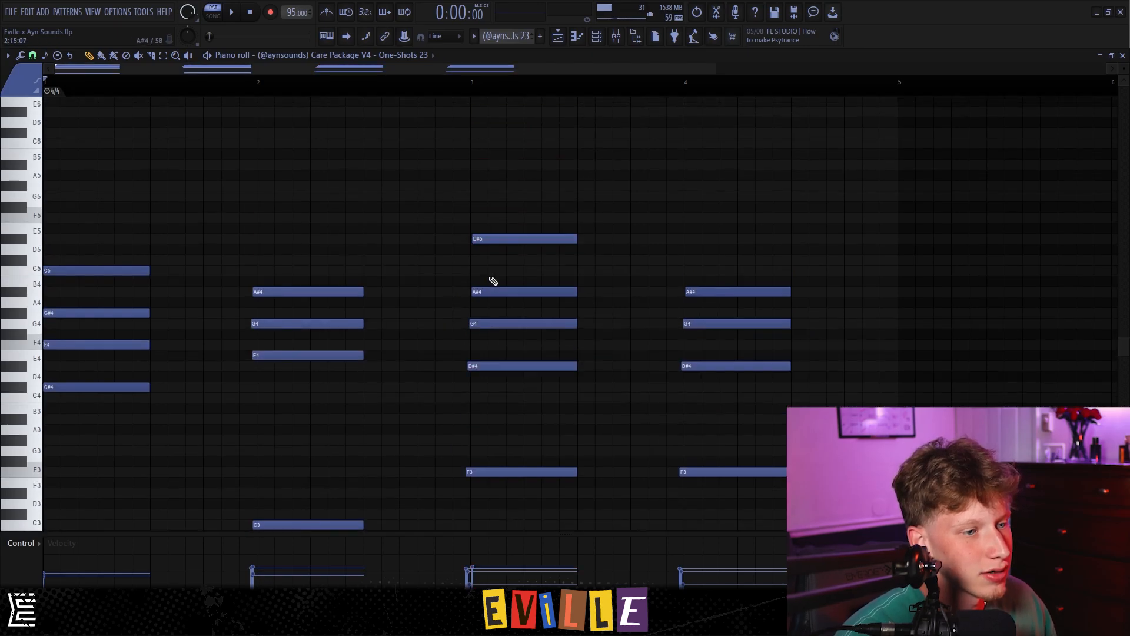
scroll(494, 281, "down", 3)
left_click_drag(728, 179, 661, 158)
scroll(624, 220, "down", 2)
left_click_drag(83, 403, 650, 499)
scroll(84, 472, "up", 2)
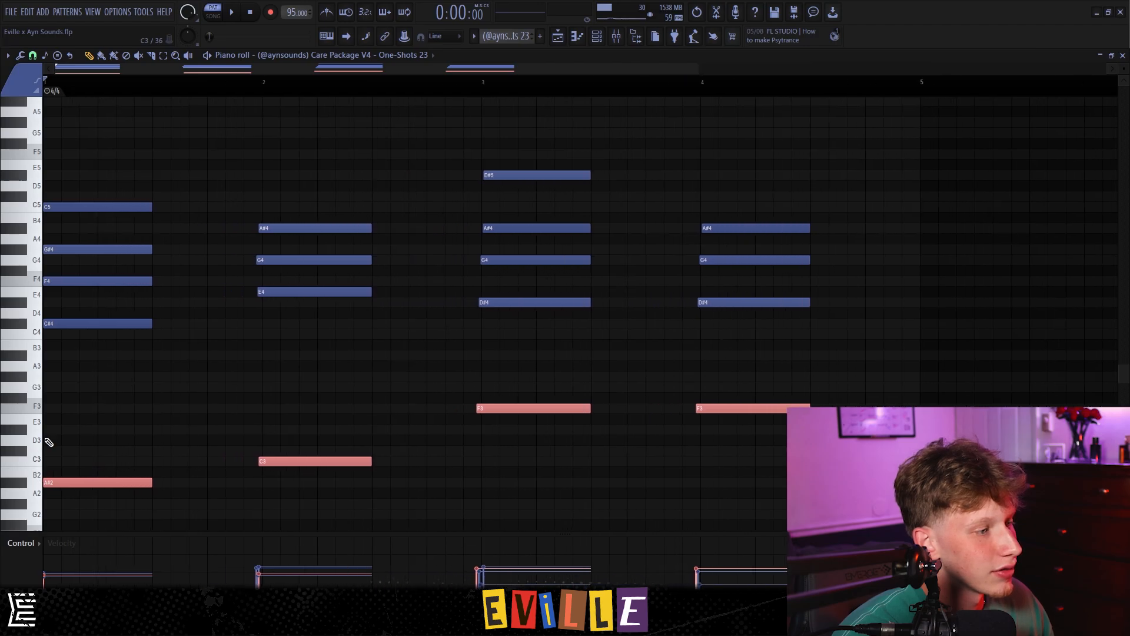
Examine the bass note of each chord one by one, from A#2 and C3 to the two F3 notes.
left_click_drag(57, 319, 76, 336)
scroll(98, 370, "down", 3)
left_click_drag(61, 383, 120, 462)
left_click_drag(52, 341, 125, 478)
left_click_drag(228, 299, 339, 474)
left_click_drag(488, 299, 564, 412)
left_click_drag(717, 322, 774, 431)
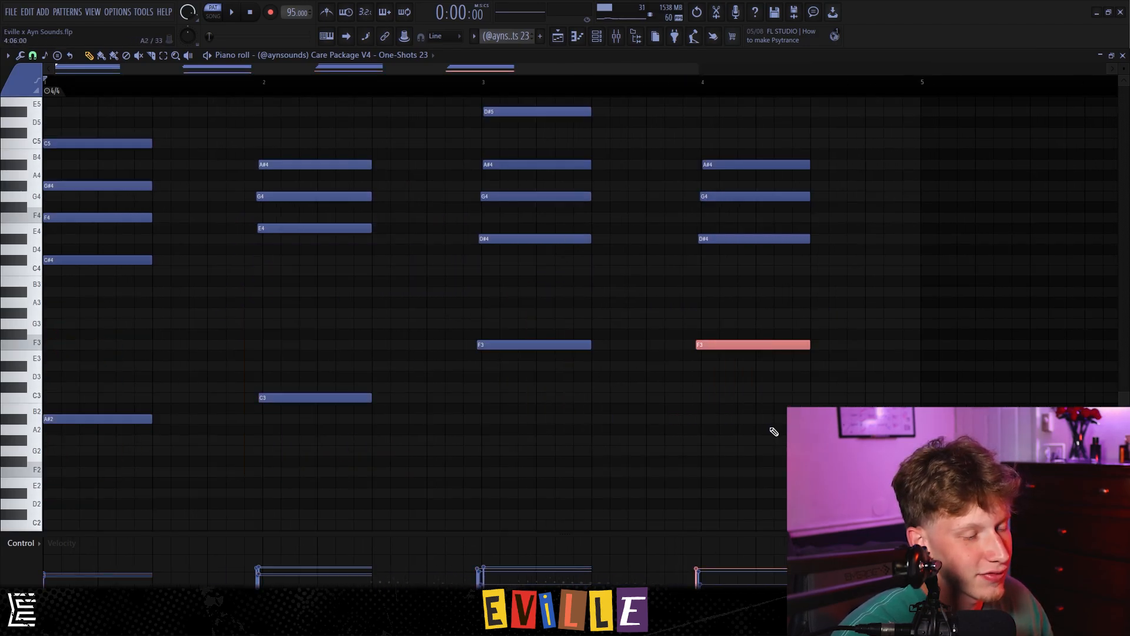
left_click_drag(88, 408, 126, 459)
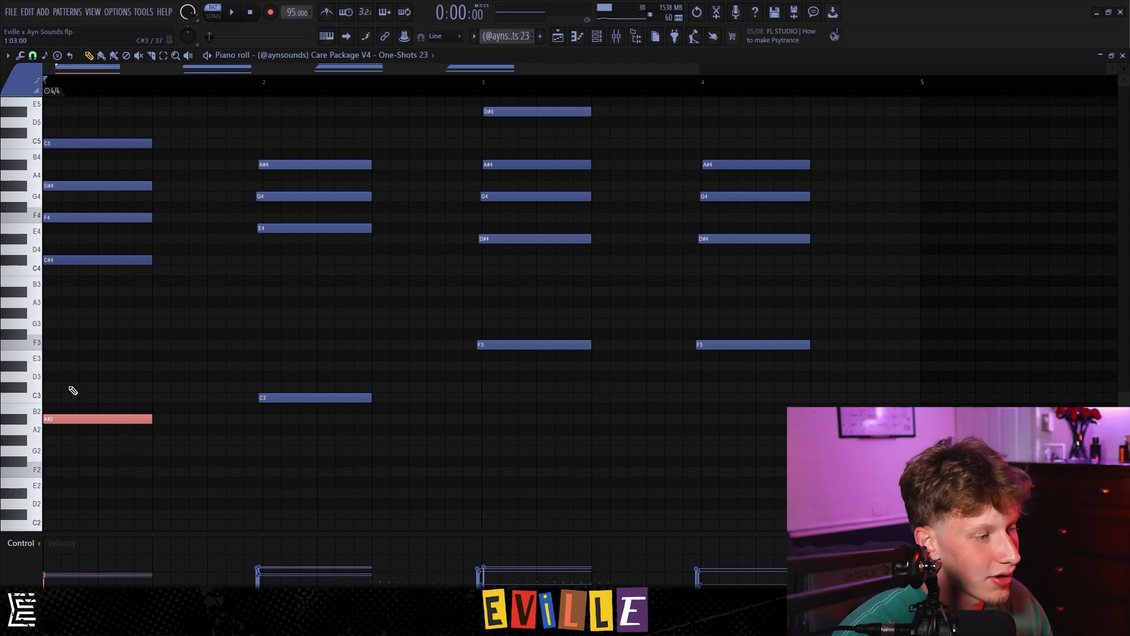
left_click_drag(56, 371, 108, 455)
left_click_drag(258, 320, 365, 437)
left_click_drag(482, 298, 547, 383)
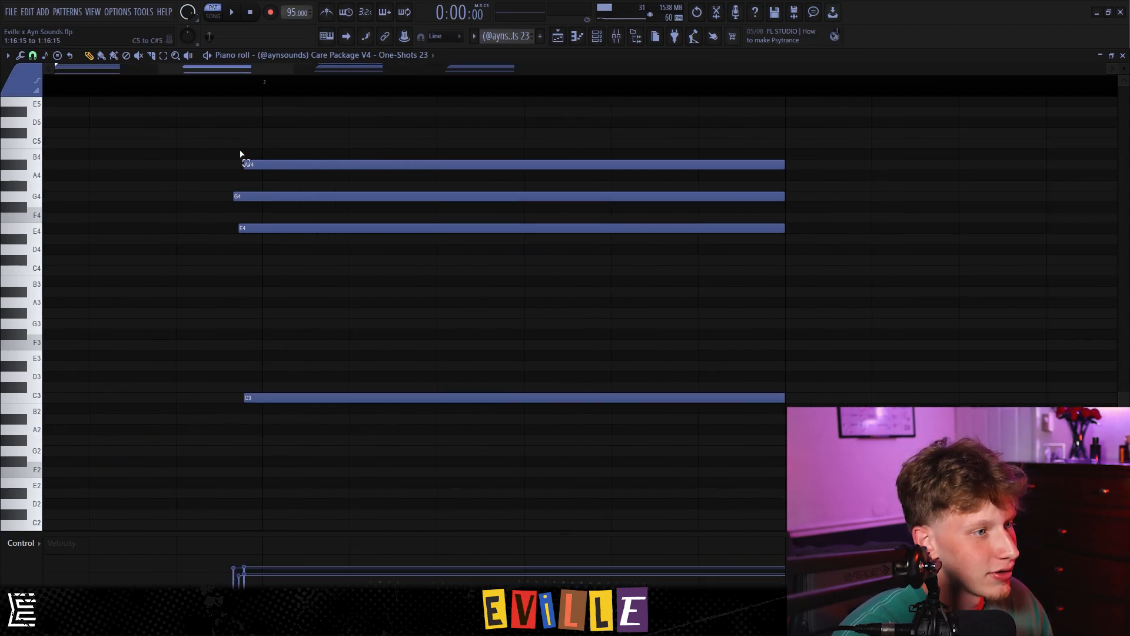
Examine the note start timing in the second and third chords up close.
left_click_drag(240, 129, 345, 422)
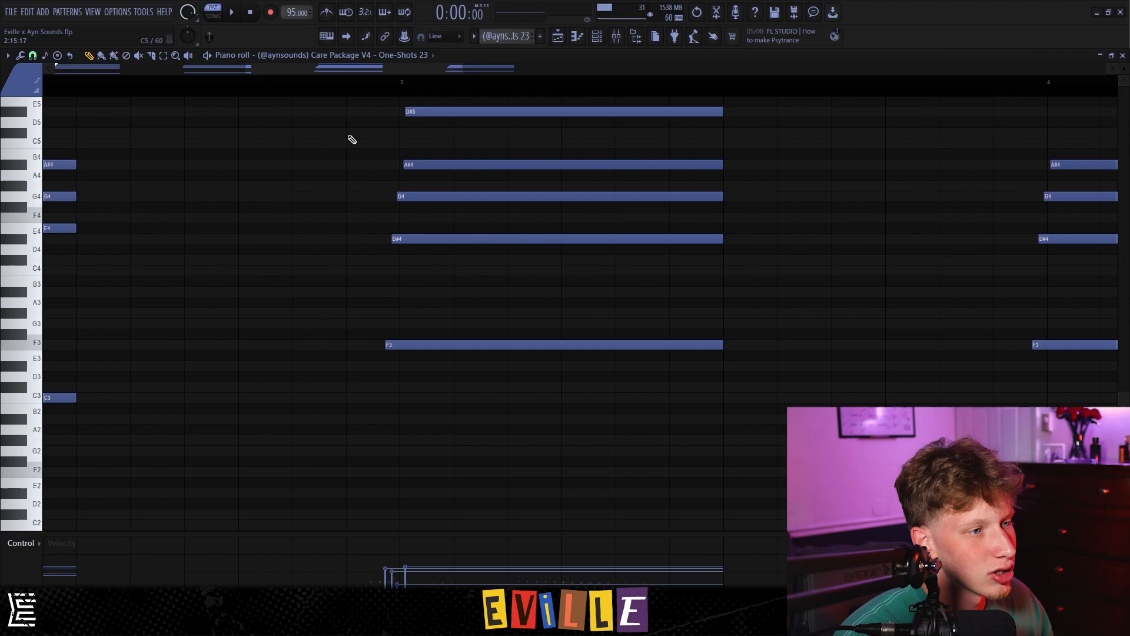
left_click_drag(348, 118, 381, 404)
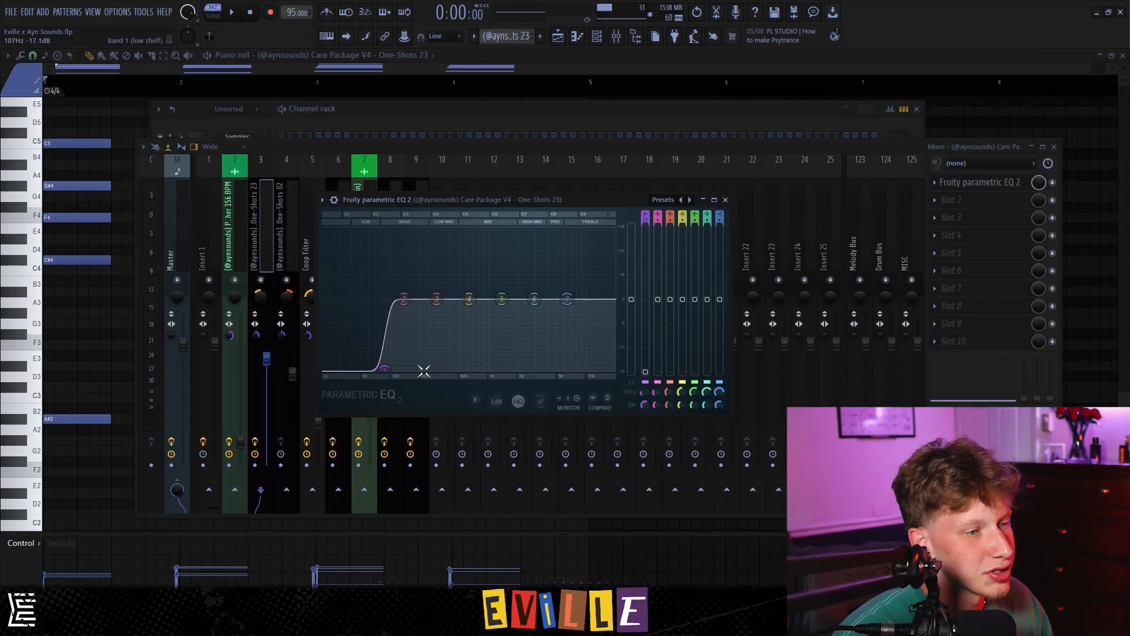
Audition the One-Shots 02 chords layered with One-Shots 23 in the playlist, and open the mixer.
mouse_move(545, 492)
left_mouse_down()
mouse_move(479, 396)
mouse_move(76, 131)
mouse_move(529, 492)
left_mouse_up()
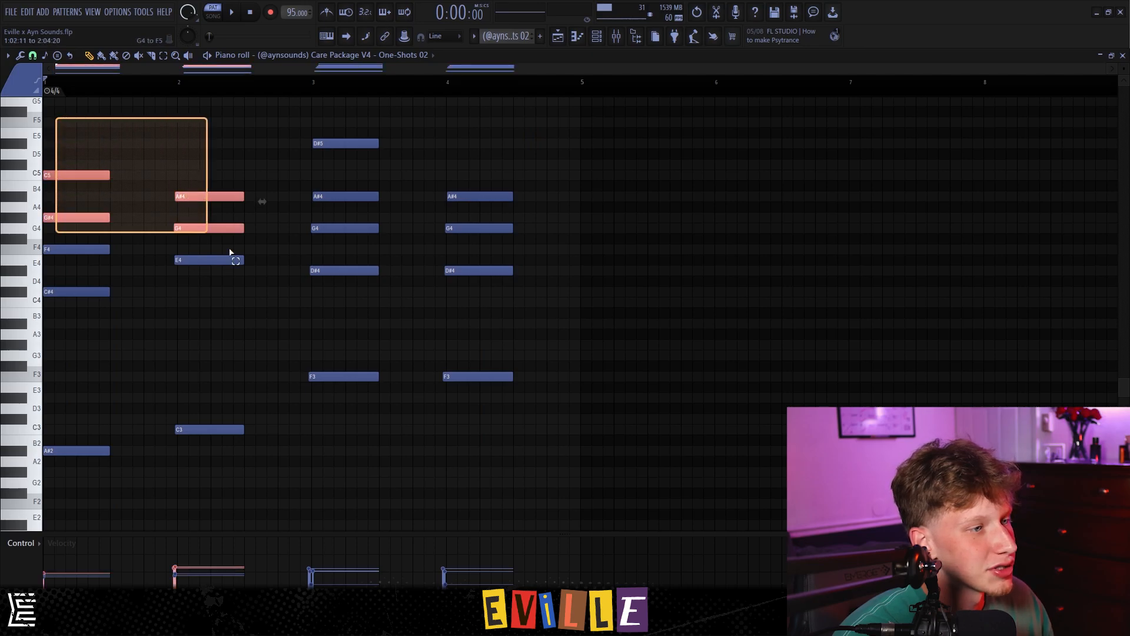
left_click(399, 185)
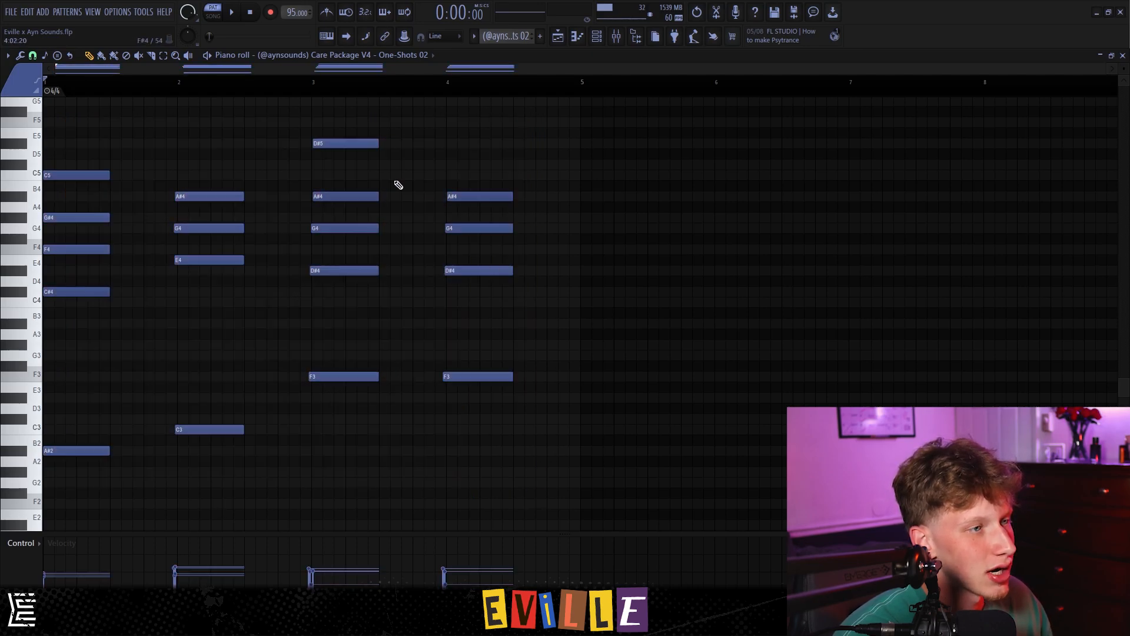
key("space")
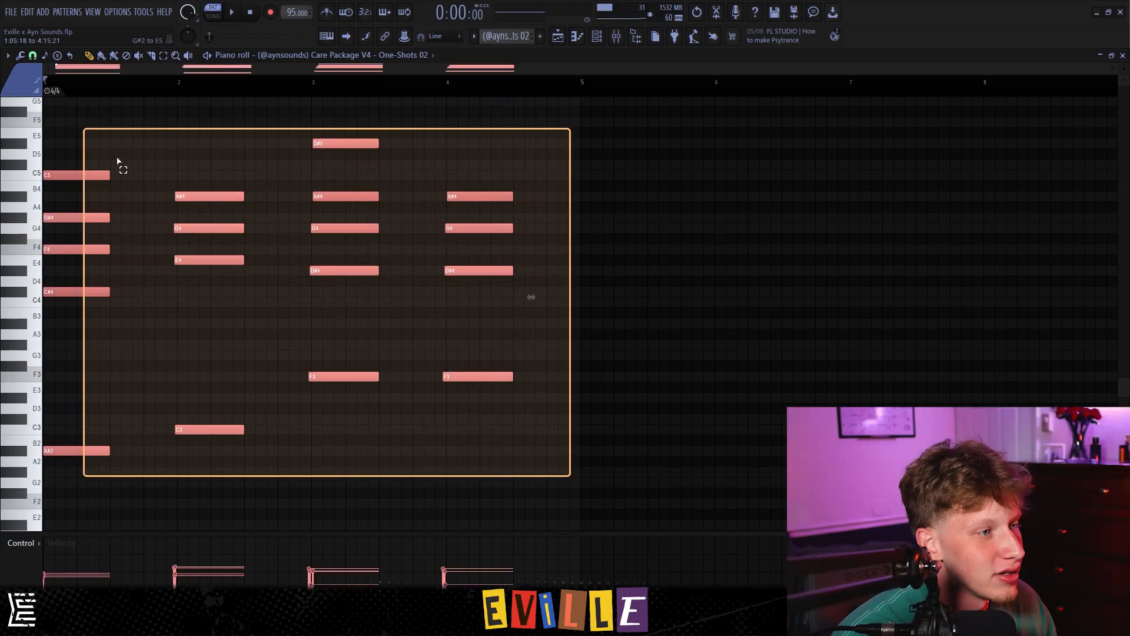
left_click_drag(113, 162, 550, 106)
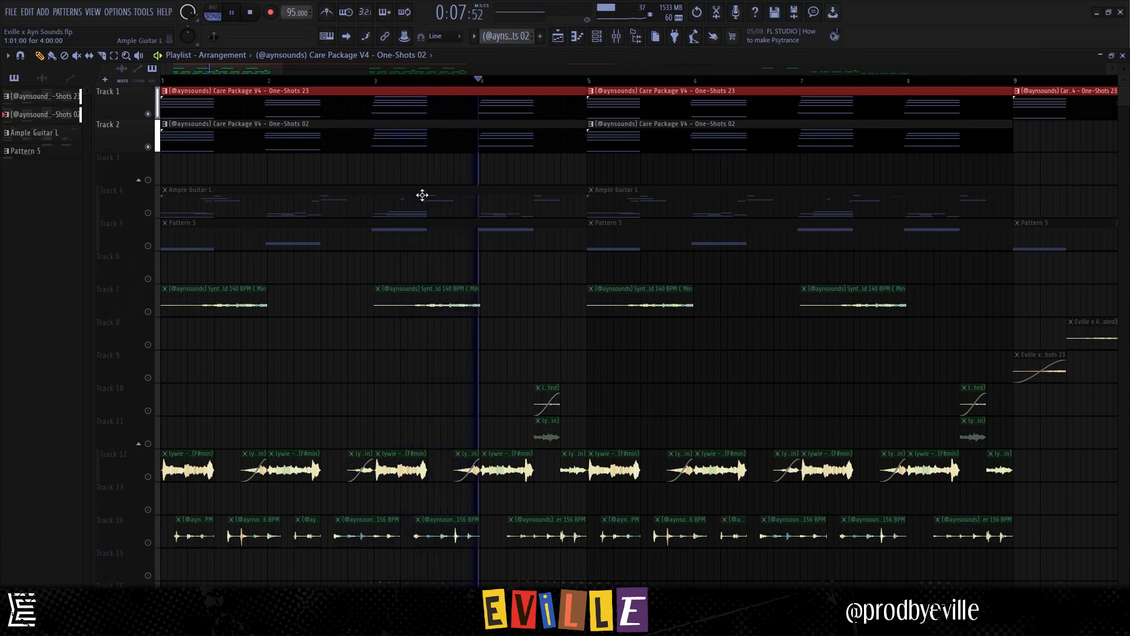
key("space")
key("F9")
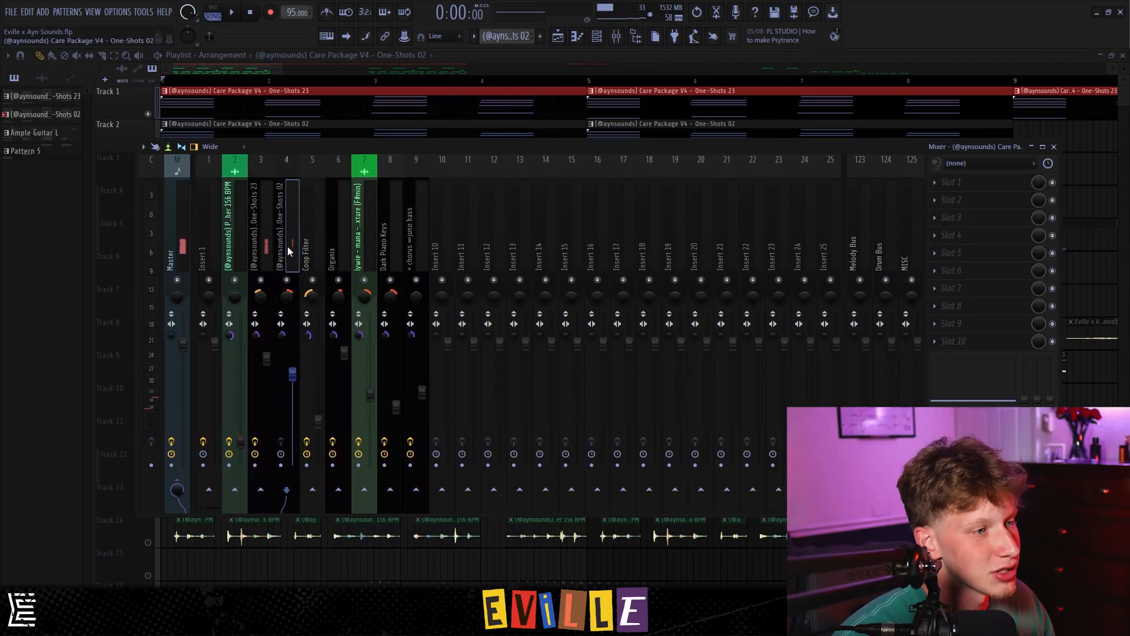
Examine the notes of the Ample Guitar L pattern, and play the guitar part.
left_click_drag(563, 371, 50, 141)
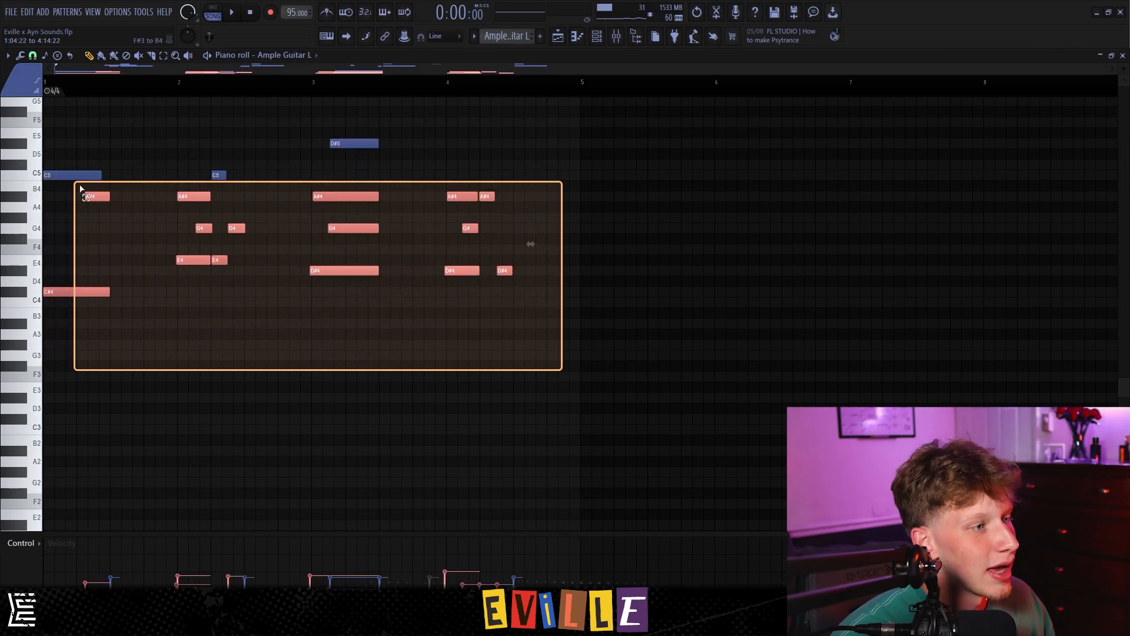
left_click(52, 150, "ctrl")
left_click_drag(557, 403, 70, 141)
left_click(70, 141, "ctrl")
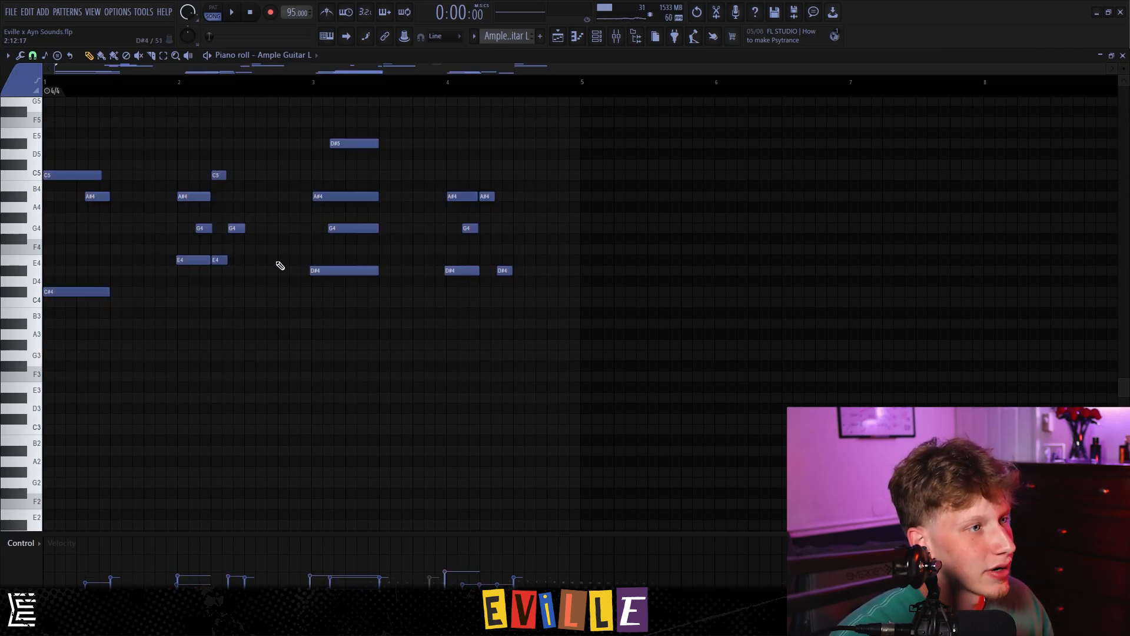
key("l")
key("space")
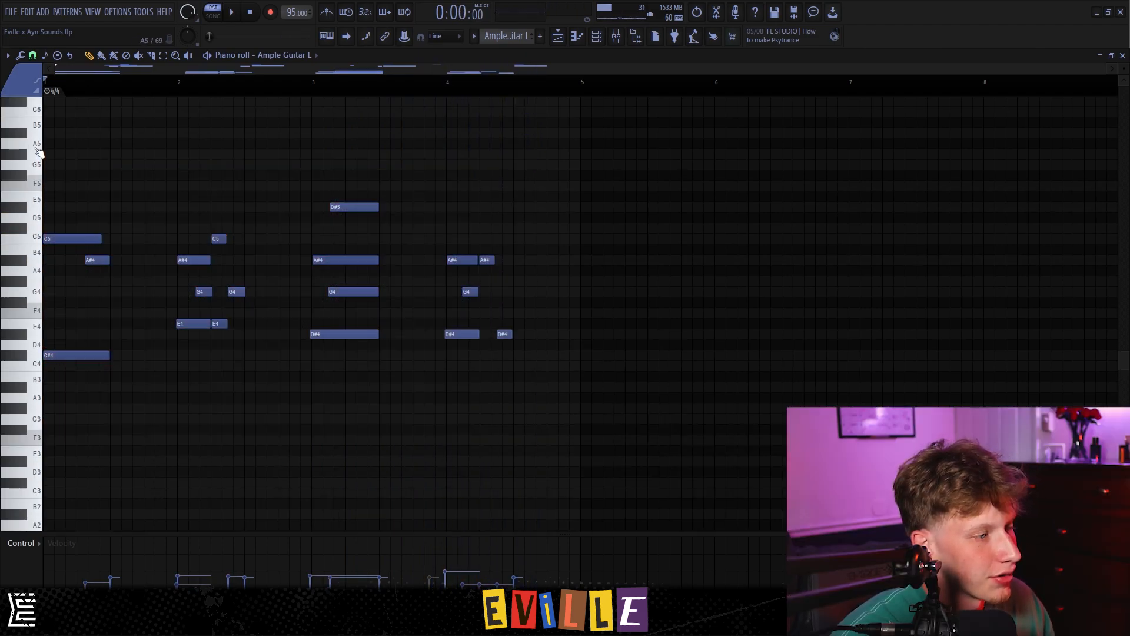
Compare the guitar's plucked notes across the bars, focusing on the A#4 and G4 notes in the first two.
scroll(27, 334, "up", 3)
scroll(27, 334, "down", 1)
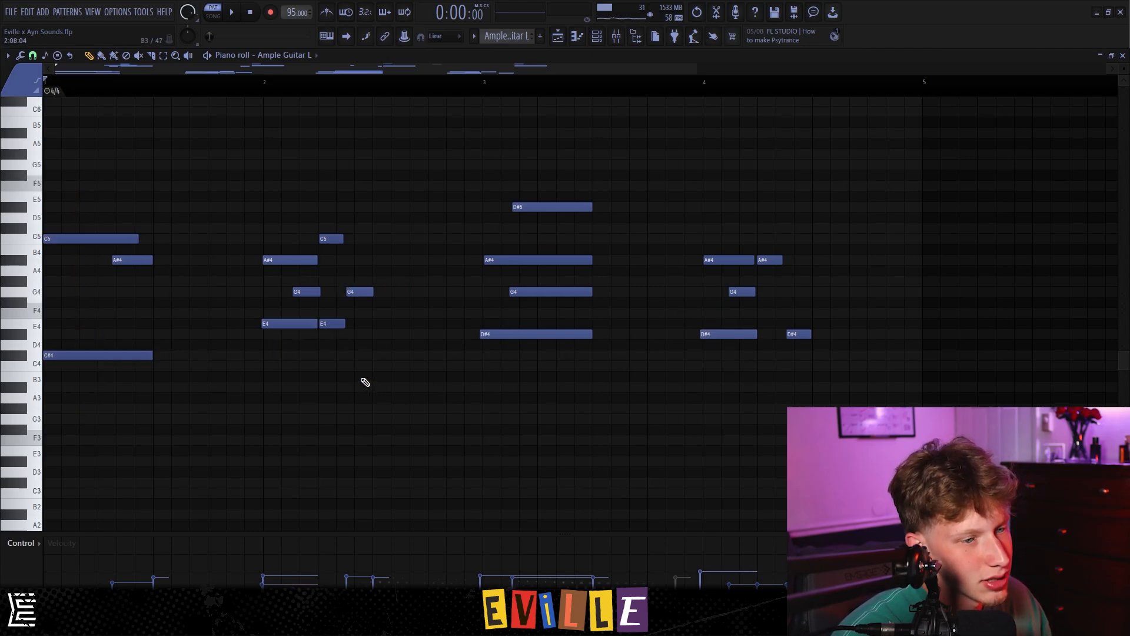
left_click_drag(841, 390, 130, 182)
left_click(121, 203, "ctrl")
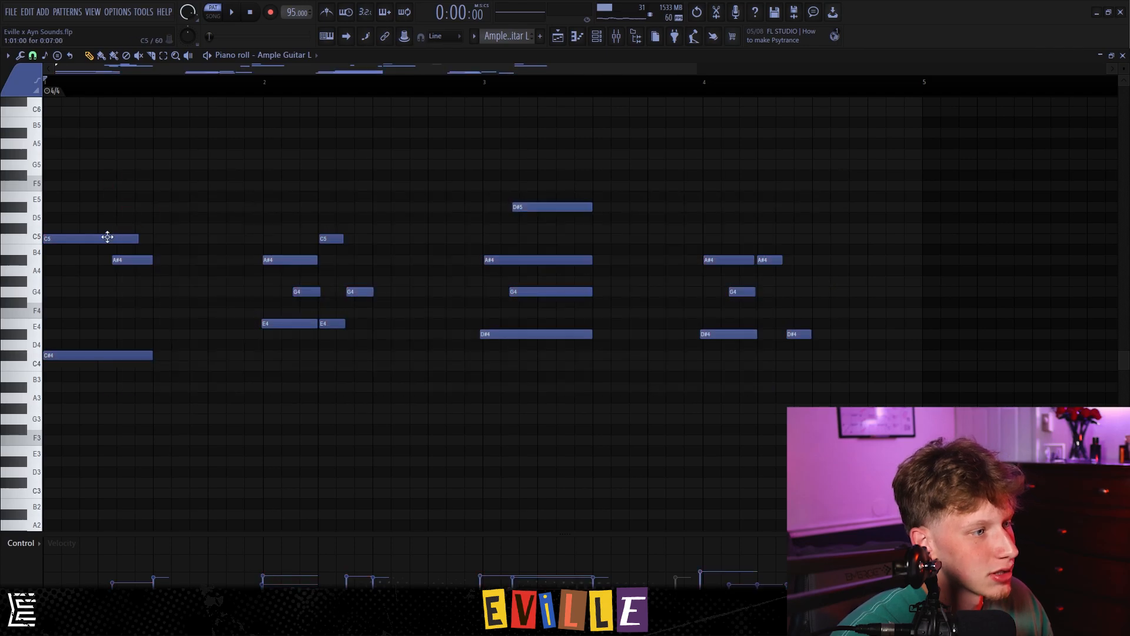
mouse_move(92, 256)
left_mouse_down()
mouse_move(264, 306)
mouse_move(468, 313)
left_mouse_up()
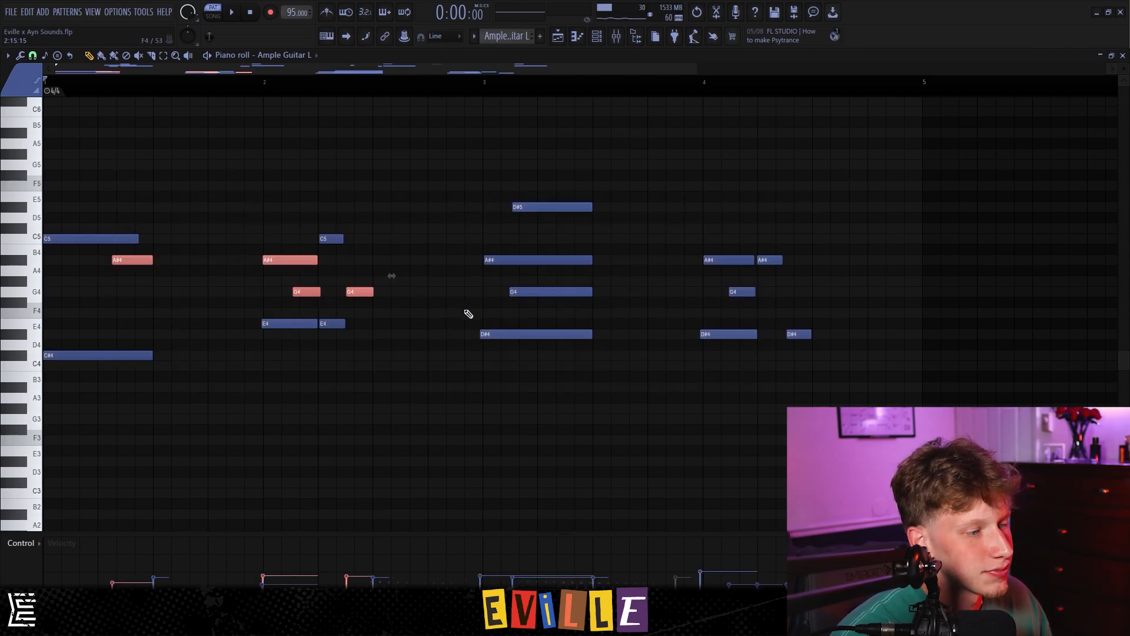
Select all the guitar notes and view the strumizer and randomizer settings, closing each without accepting.
key("ctrl+a")
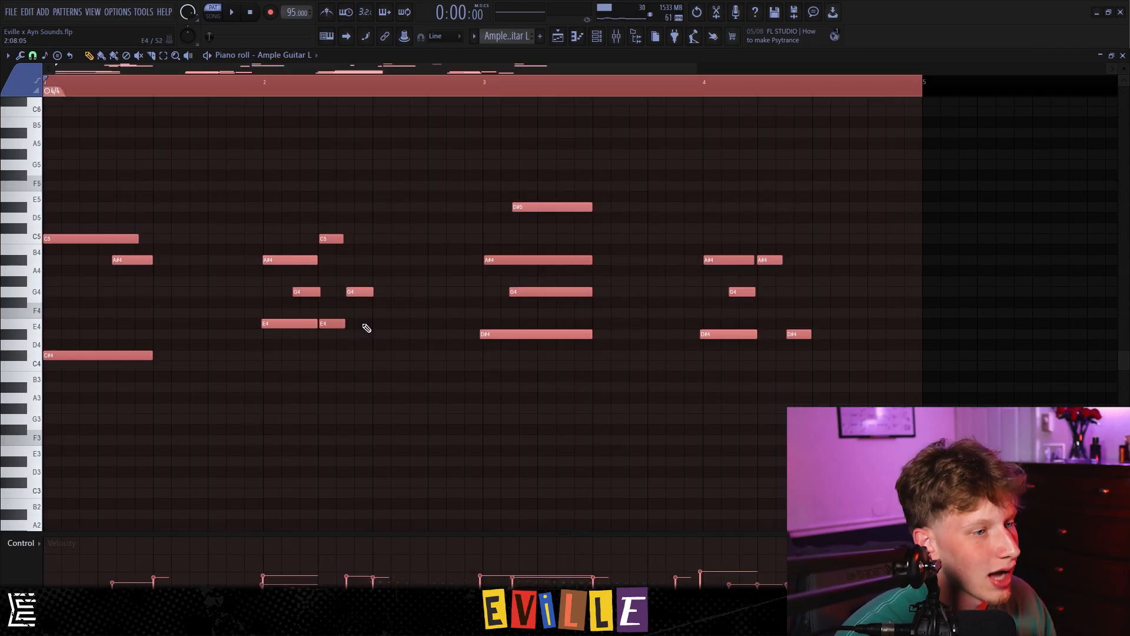
key("alt+s")
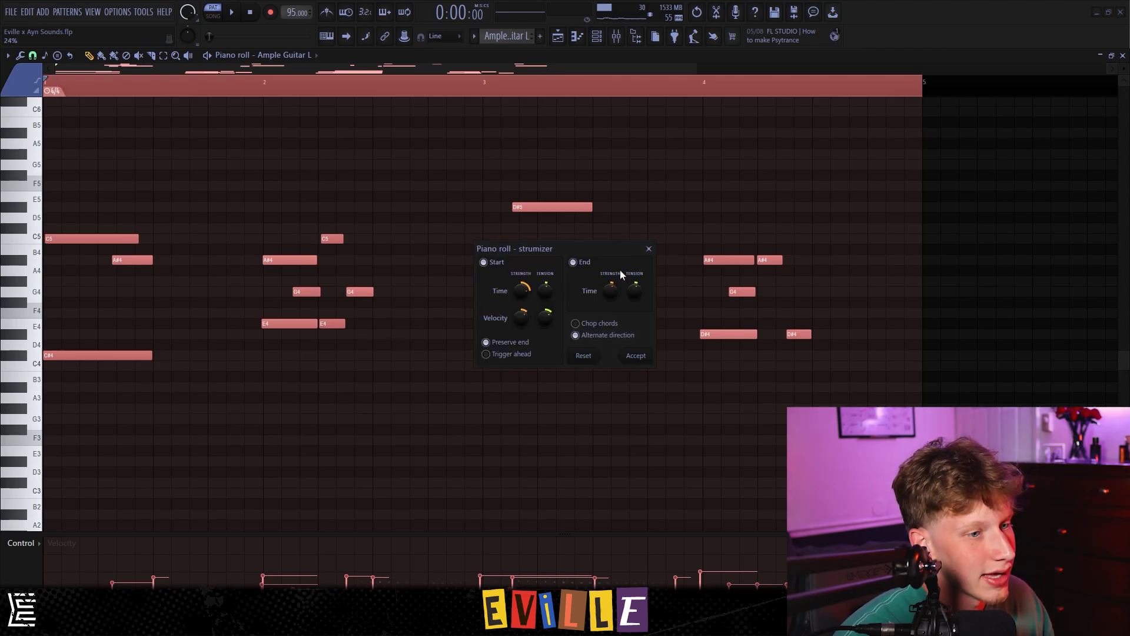
left_click(649, 249)
scroll(488, 361, "down", 2)
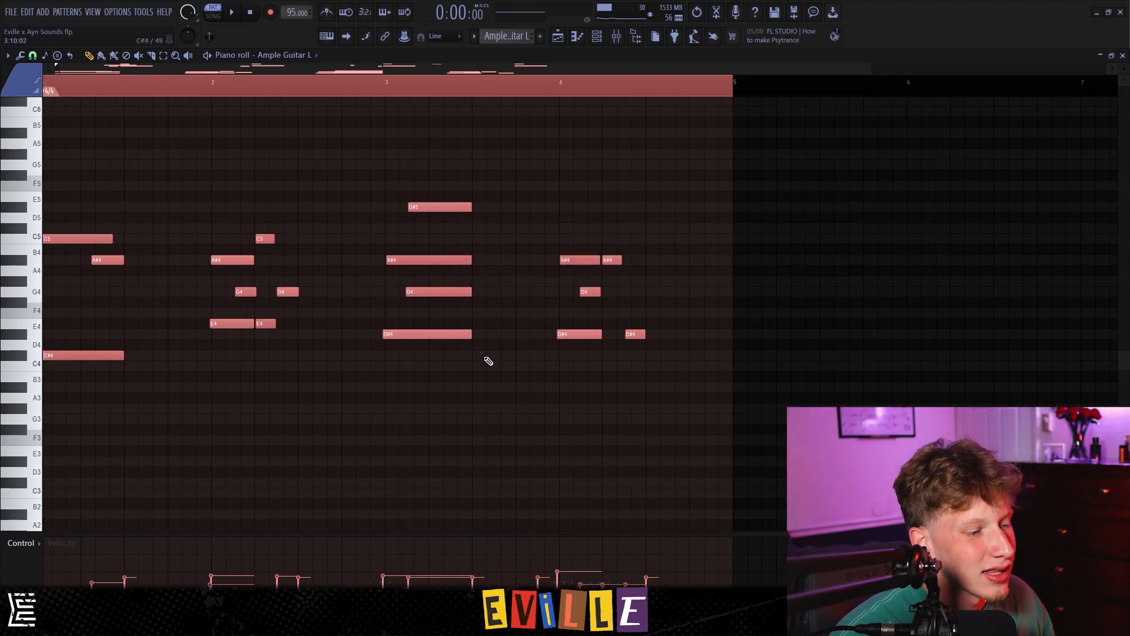
key("alt+r")
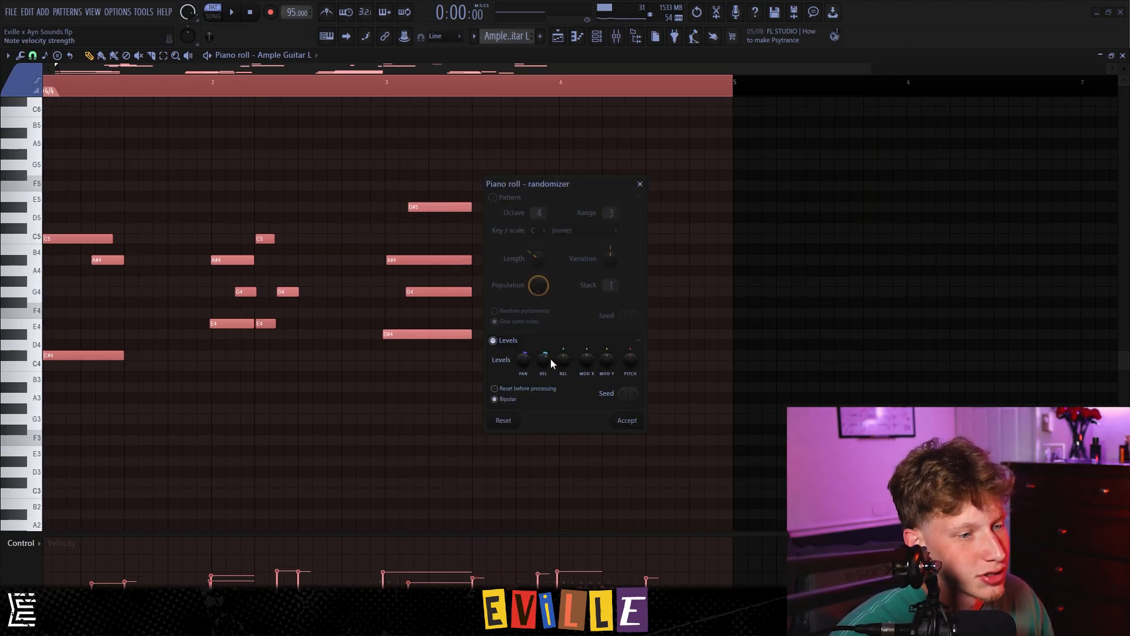
left_click(642, 184)
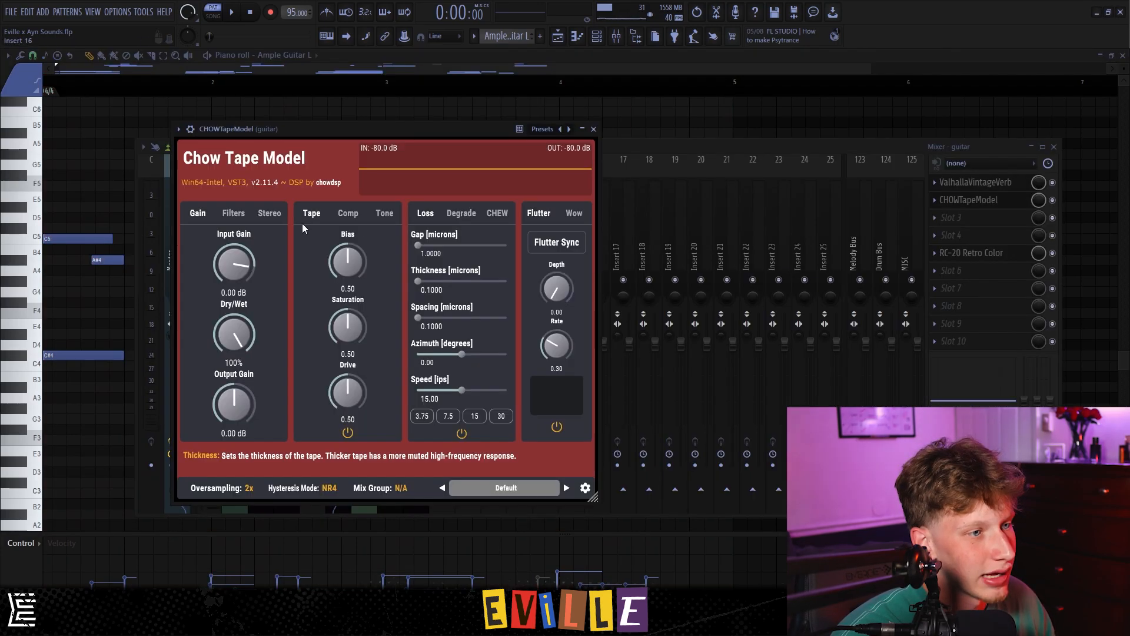
Inspect the RC-20 Retro Color effect on the guitar's mixer insert.
left_click(971, 255)
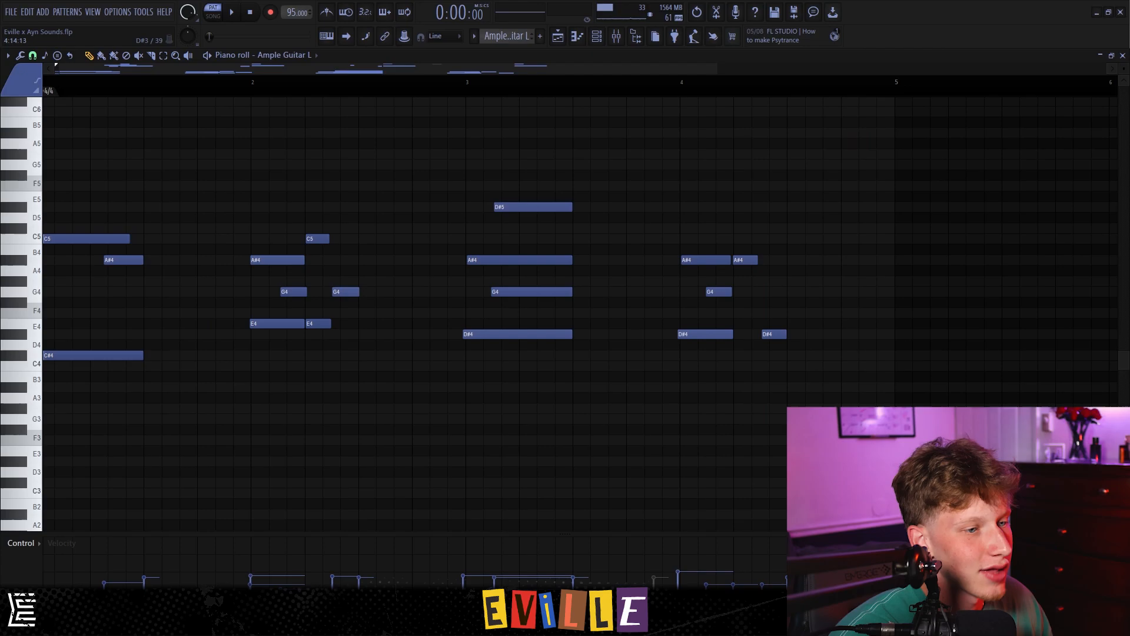
Examine the guitar's main notes and its high-octave notes from F7 to G8, and play the part.
left_click_drag(867, 465, 100, 162)
left_click(101, 164, "ctrl")
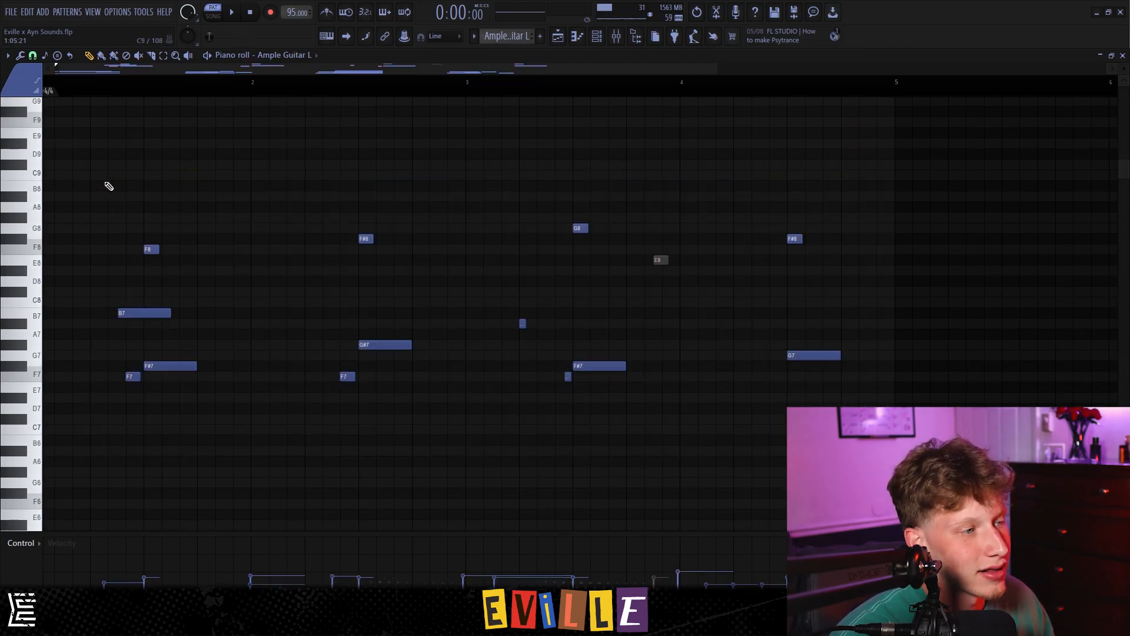
left_click_drag(108, 182, 554, 358)
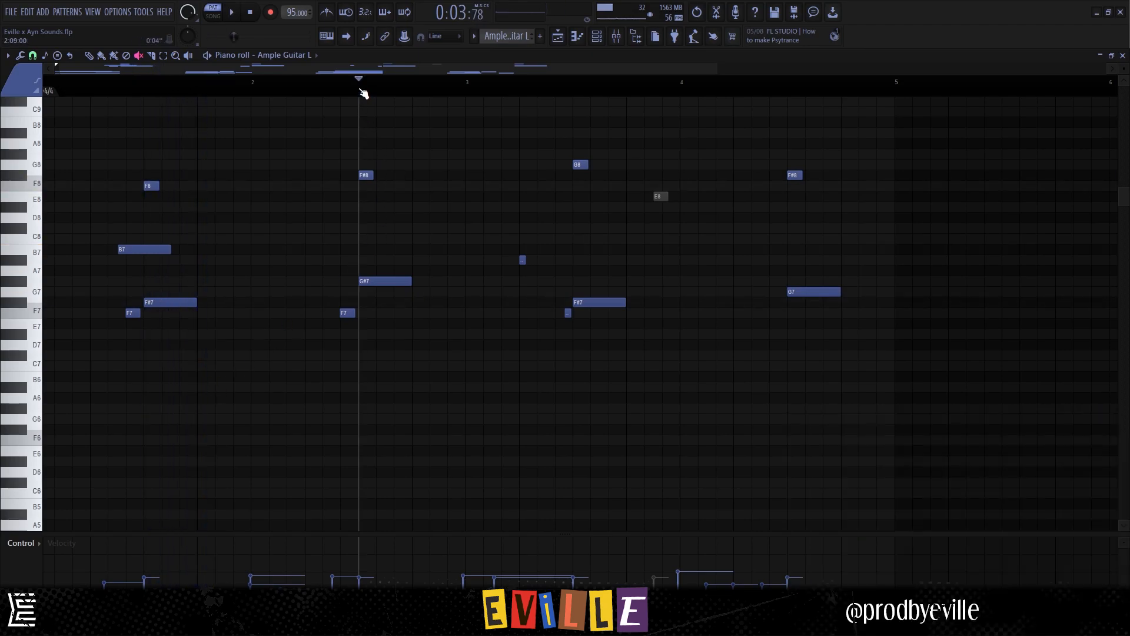
key("space")
key("space")
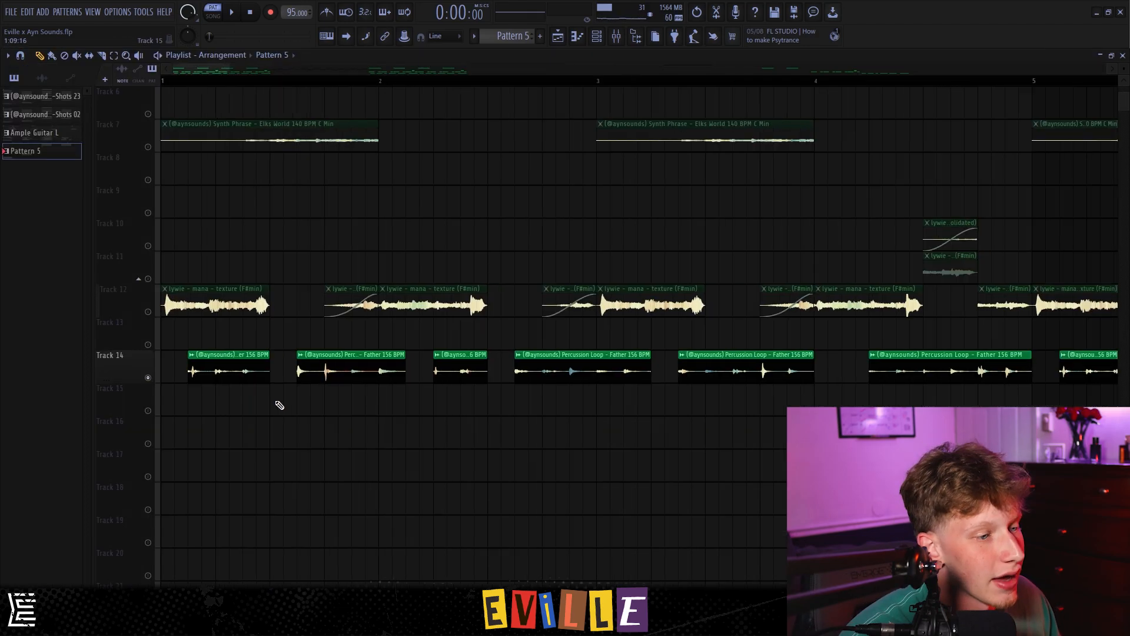
Examine the Percussion Loop - Father 156 BPM clips on Track 14 of the playlist.
scroll(277, 404, "down", 3)
left_click_drag(642, 471, 622, 380)
left_click(208, 361, "ctrl")
left_click(365, 353, "ctrl")
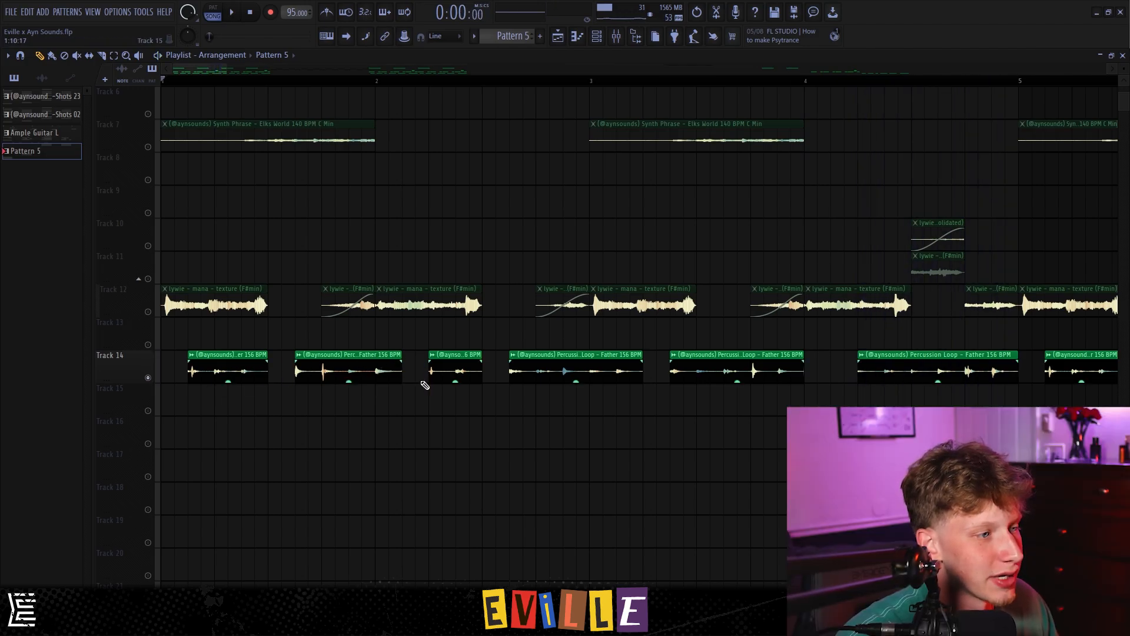
Audition the Synth Phrase - Elks World clips on Track 7.
scroll(83, 334, "up", 4)
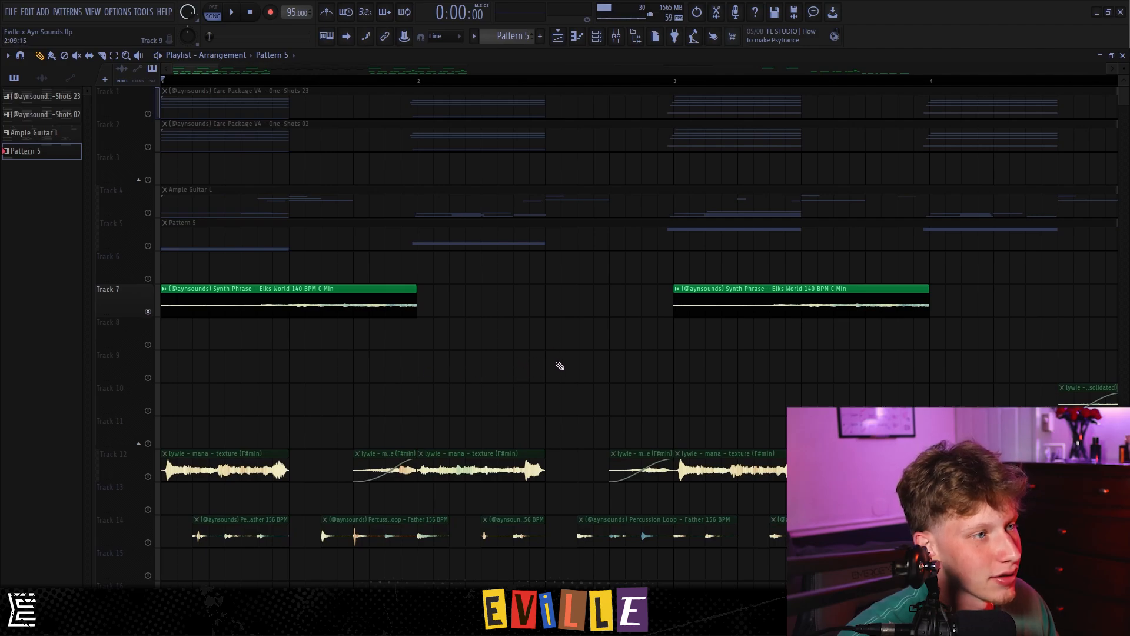
key("space")
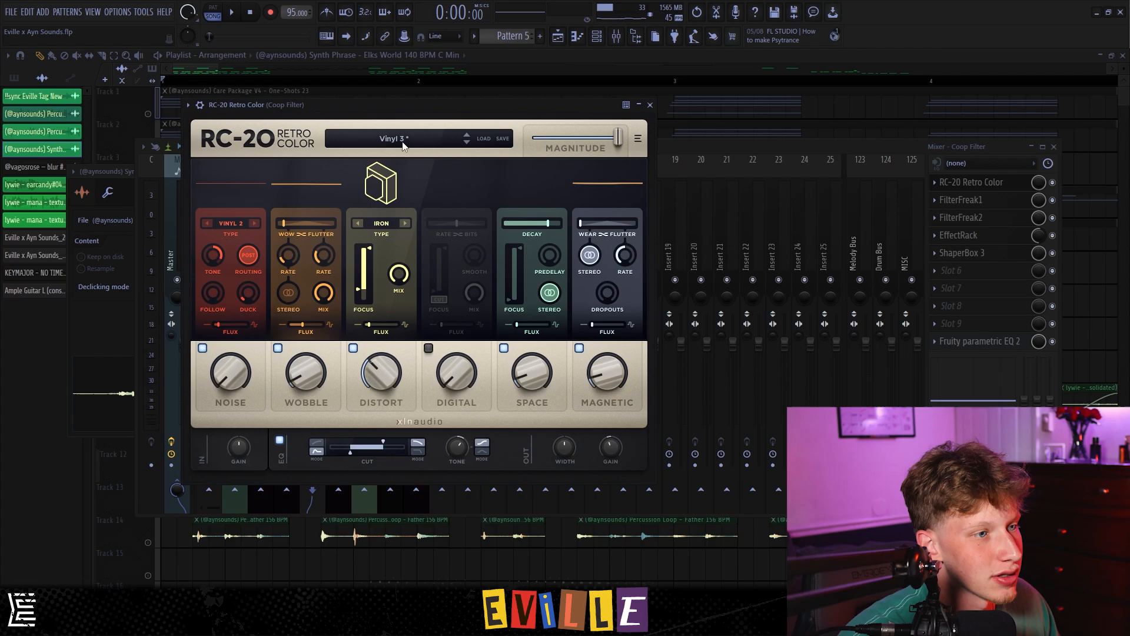
Inspect the FilterFreak1, FilterFreak2, EffectRack and ShaperBox 3 effects on the Coop Filter insert.
left_click(965, 202)
left_click(968, 220)
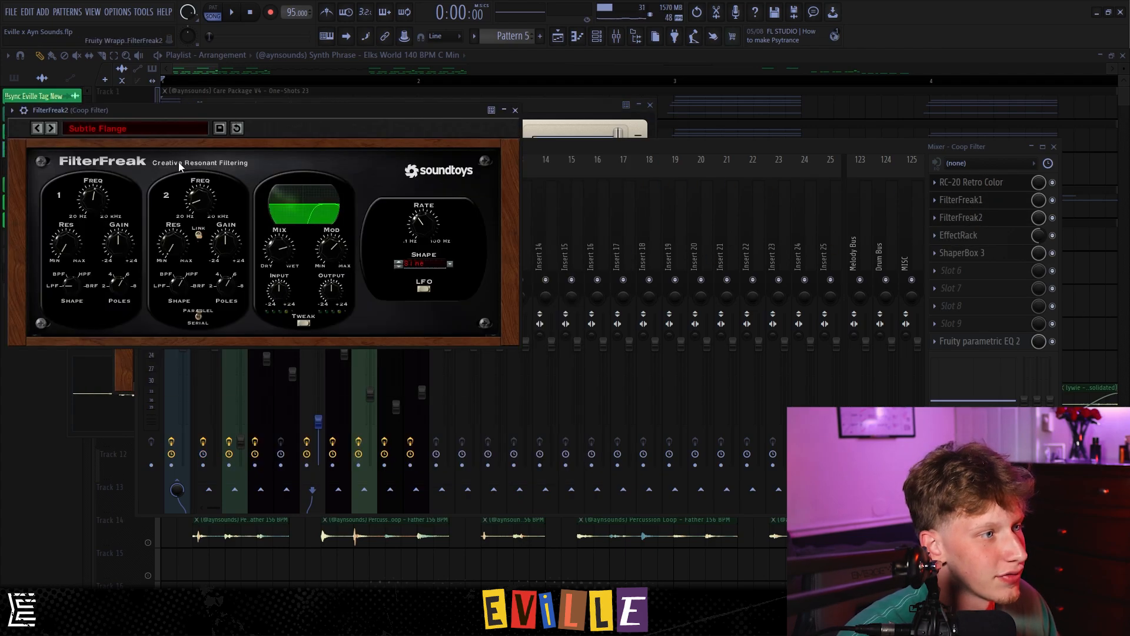
left_click(1016, 242)
left_click(996, 253)
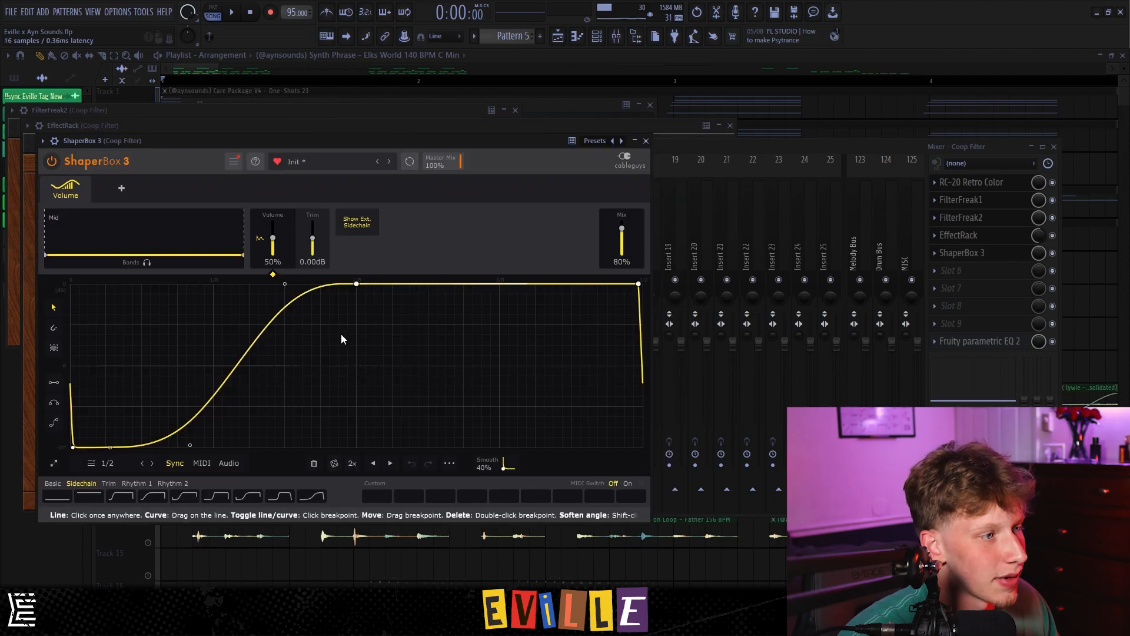
Inspect the Coop Filter insert's Fruity parametric EQ 2 and audition the lywie - mana - texture (F#min) sample from Track 12 in Edison.
left_click(955, 341)
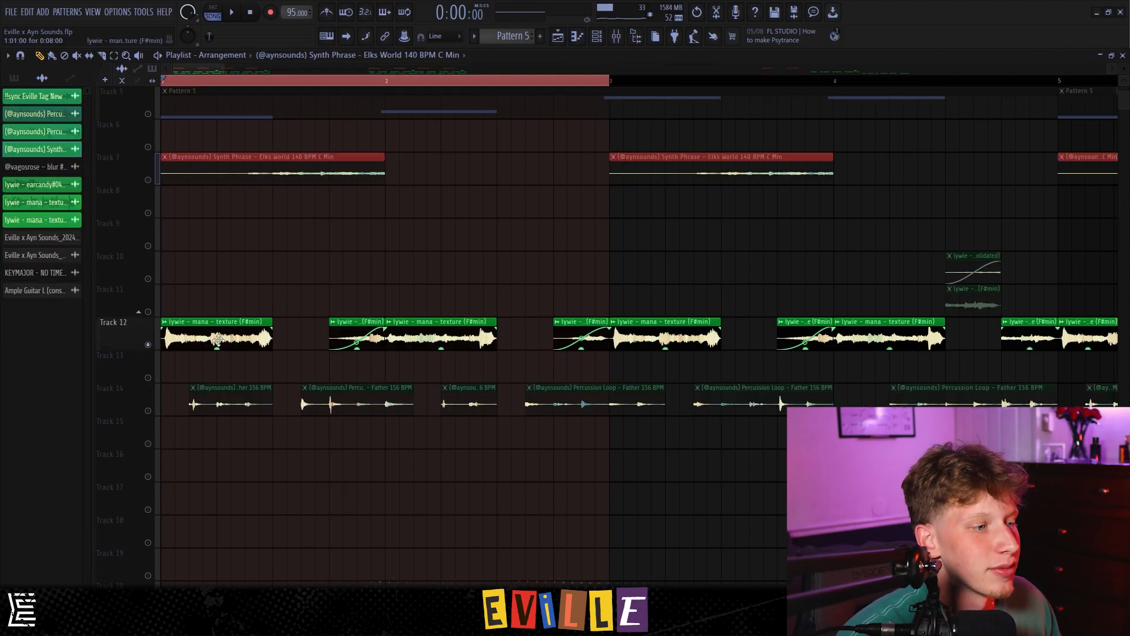
double_click(197, 332)
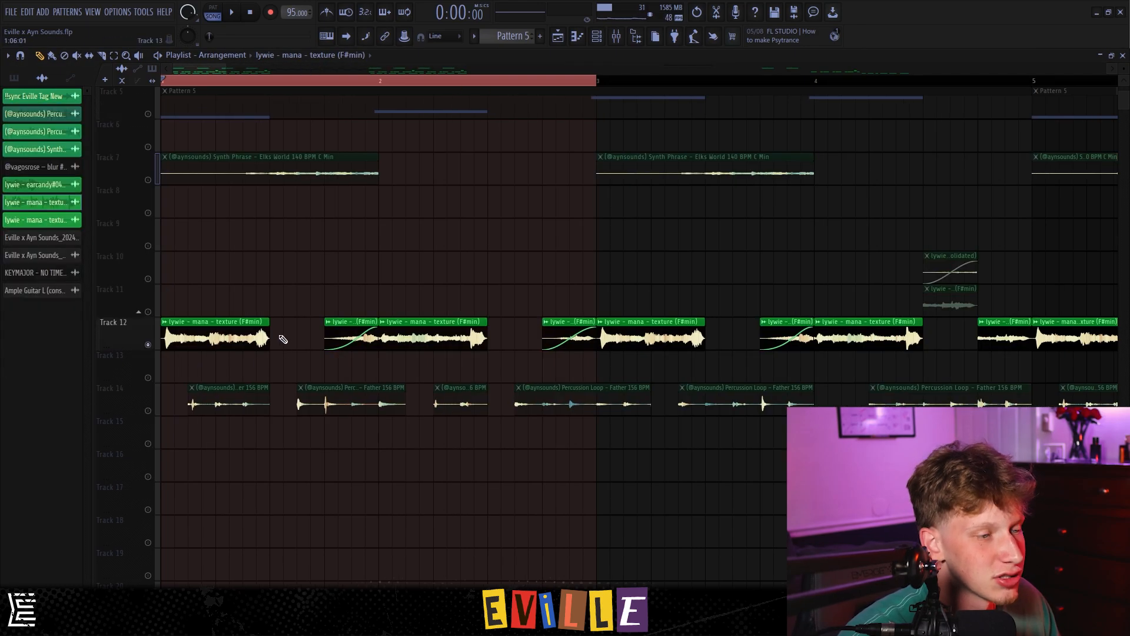
double_click(231, 338)
key("space")
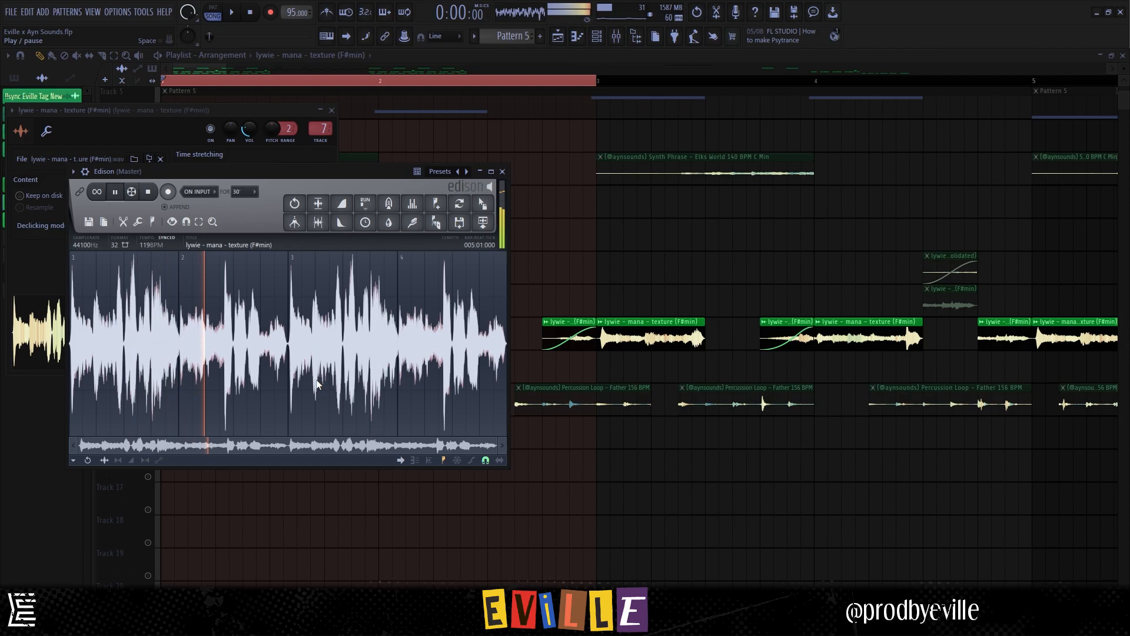
left_click_drag(184, 251, 494, 384)
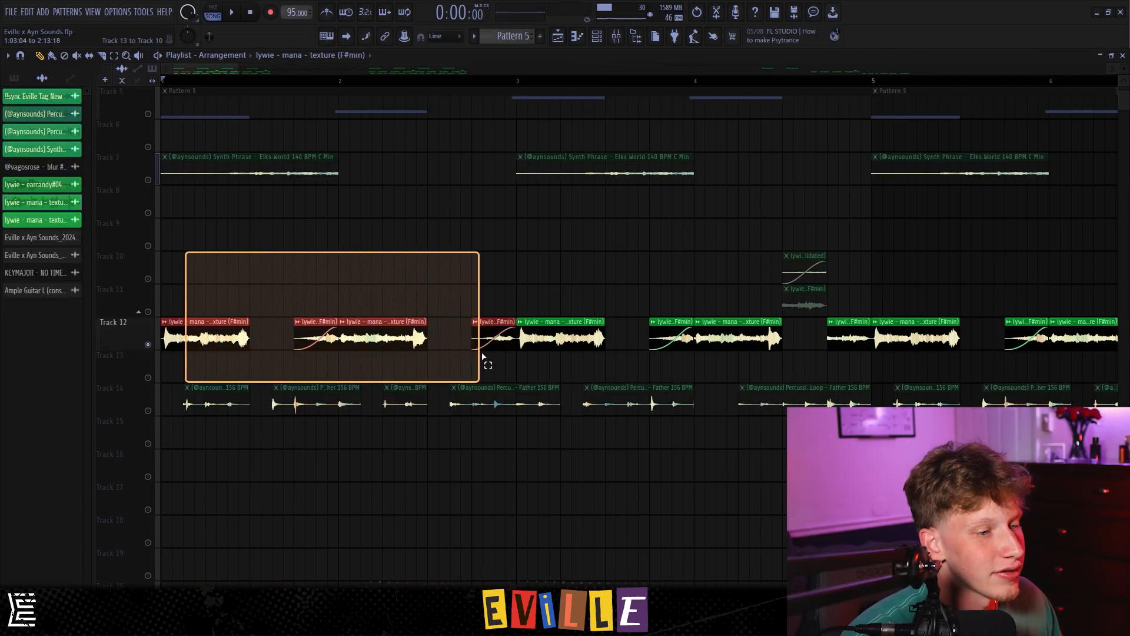
key("space")
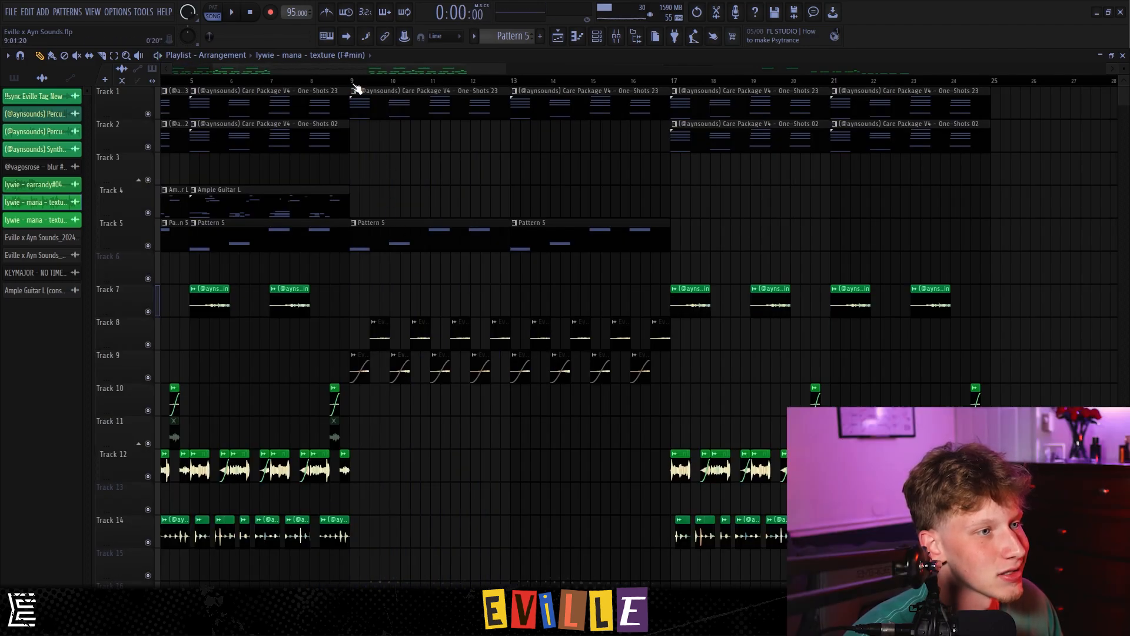
Examine the section from bar 9 to bar 17, including the One-Shots 23 chords, Pattern 5 and the chopped audio clips on Tracks 8 and 9.
left_click_drag(353, 84, 670, 86)
left_click(394, 187, "ctrl")
left_click_drag(373, 203, 483, 209)
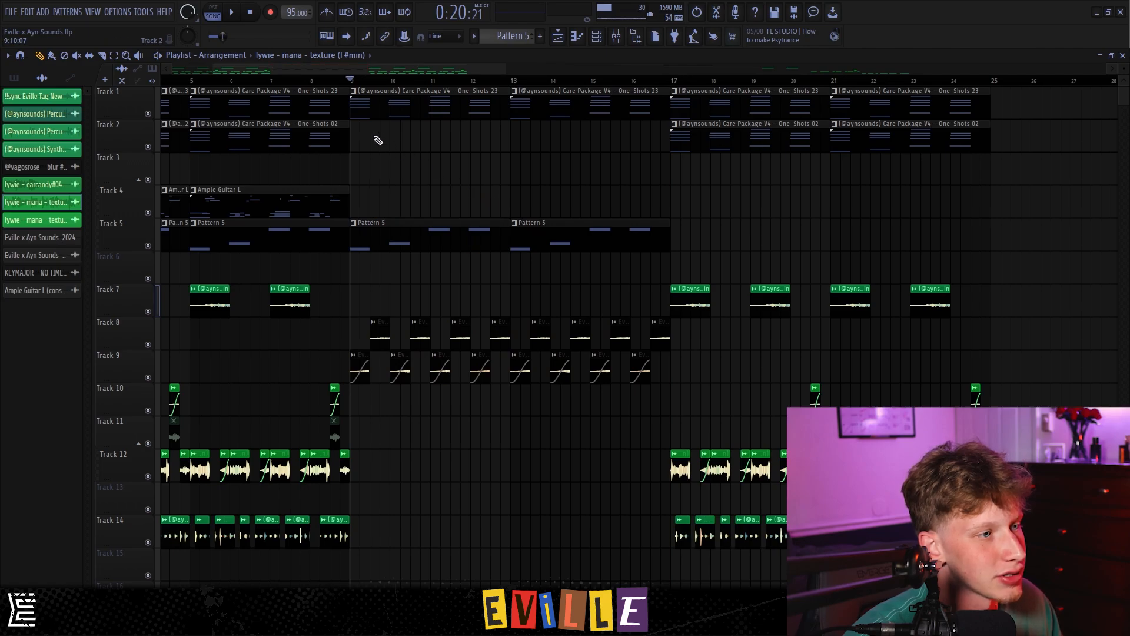
left_click_drag(376, 139, 576, 142)
scroll(371, 287, "up", 3)
left_click_drag(351, 286, 922, 375)
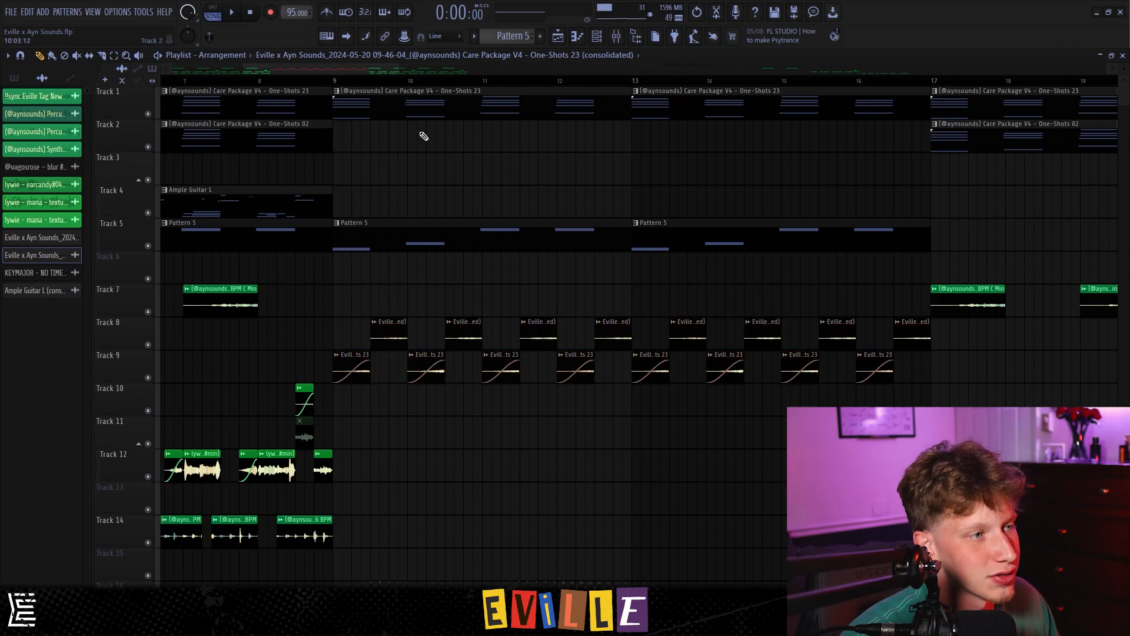
Place a four-bar Care Package V4 - One-Shots 02 clip at bar 9 on Track 2 and consolidate it to audio.
left_click_drag(348, 140, 270, 144)
key("ctrl+b")
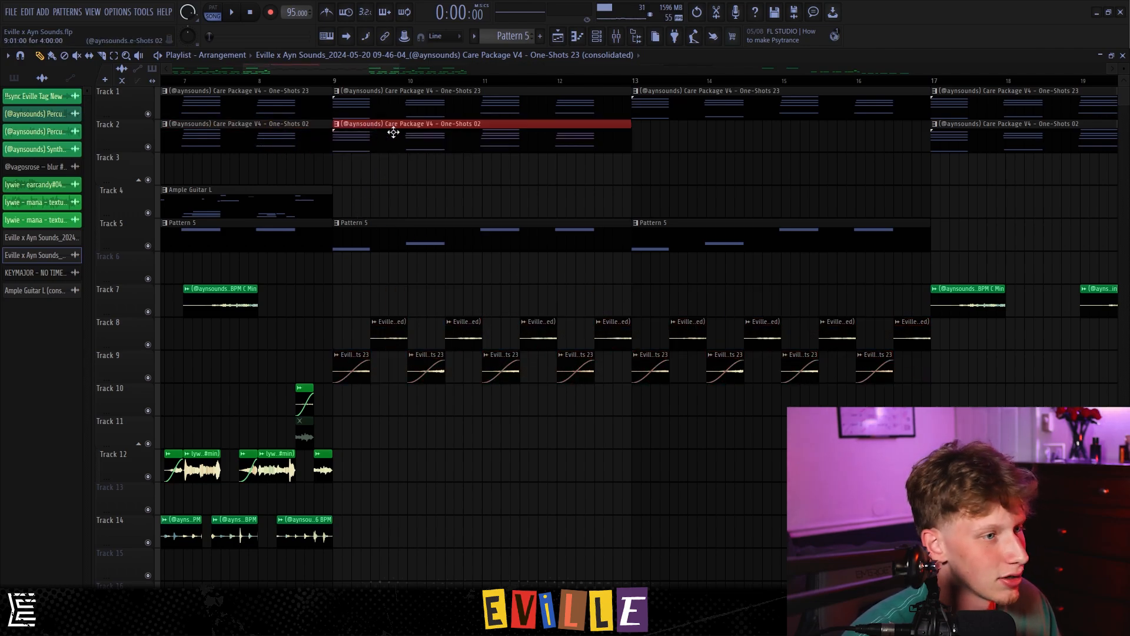
left_click_drag(370, 170, 475, 145)
key("ctrl+alt+c")
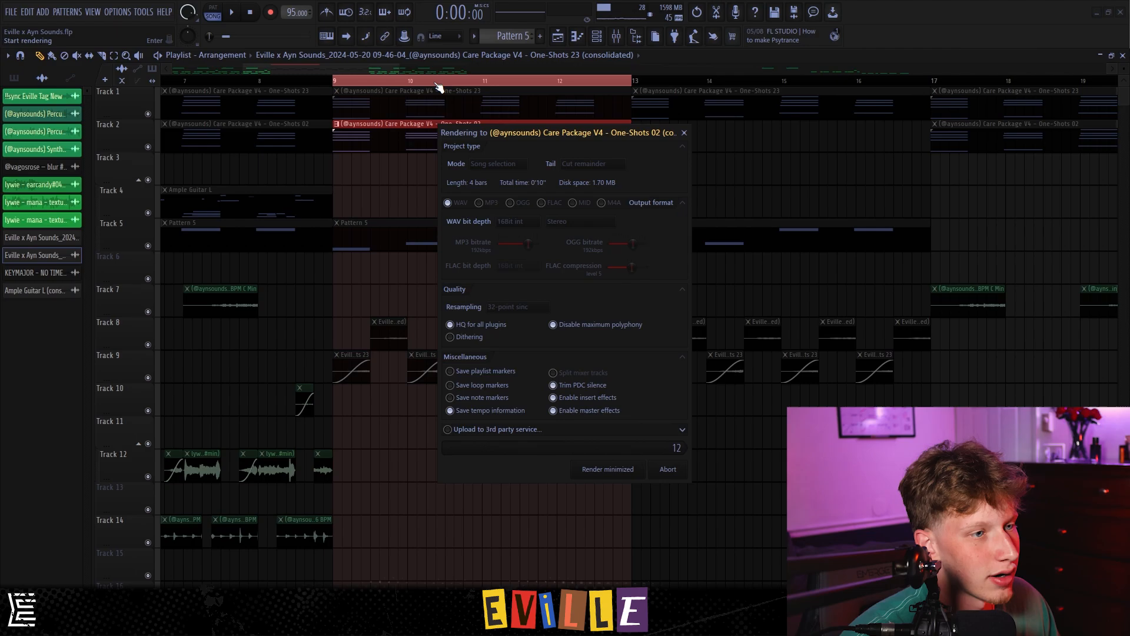
Select the chopped One-Shots 23 audio clips on Tracks 9 and 10 between bars 9 and 17 to examine them.
left_click_drag(352, 433, 901, 330)
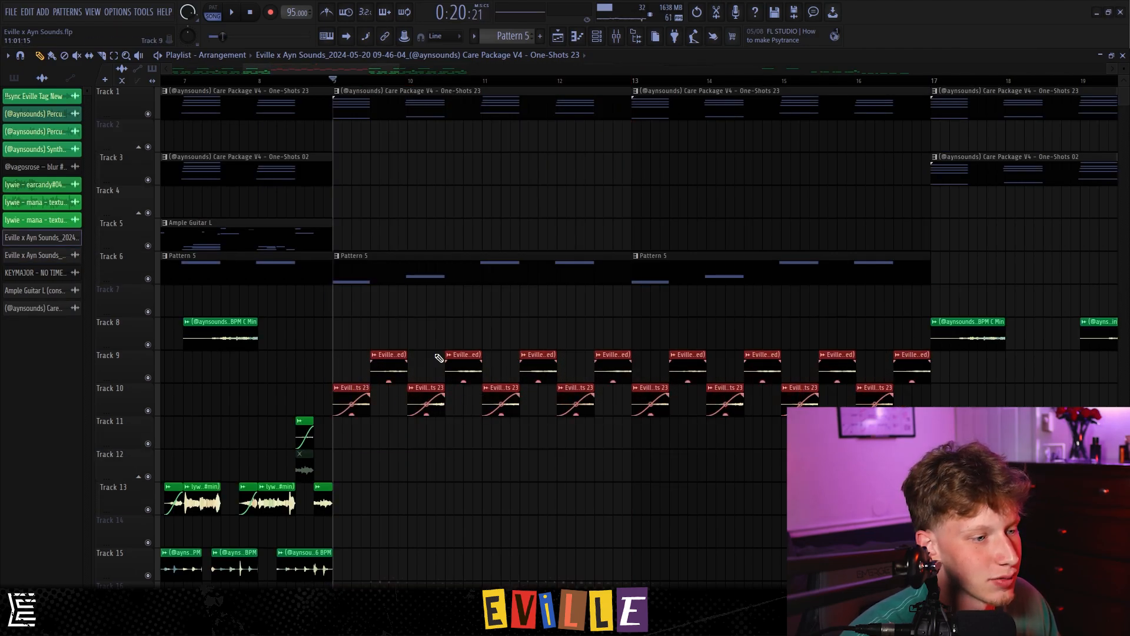
left_click_drag(370, 331, 845, 432)
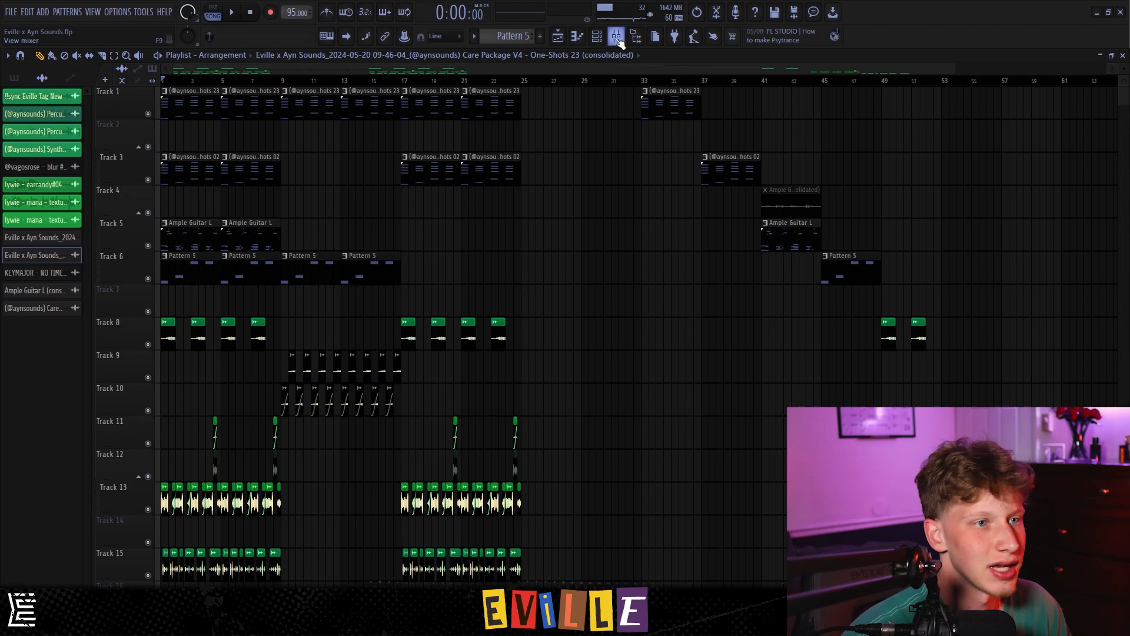
Inspect the Master's Fruity parametric EQ 2, SoundShifter Pitch Stereo, soothe2, kHs Gain and Fruity soft clipper effects.
left_click(618, 40)
left_click(982, 184)
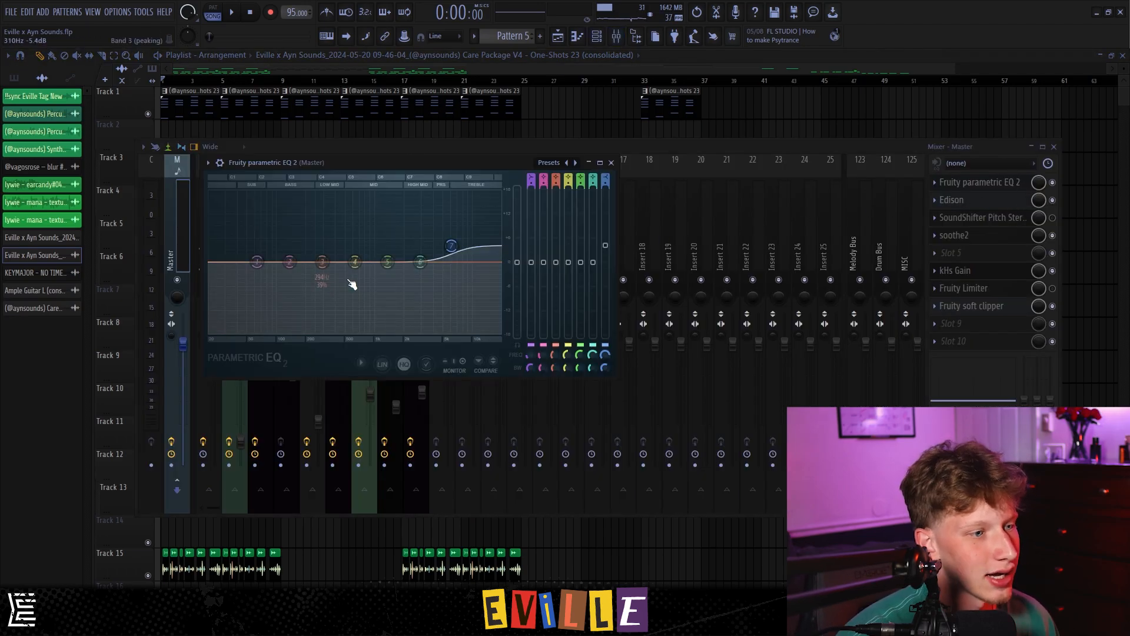
left_click(982, 218)
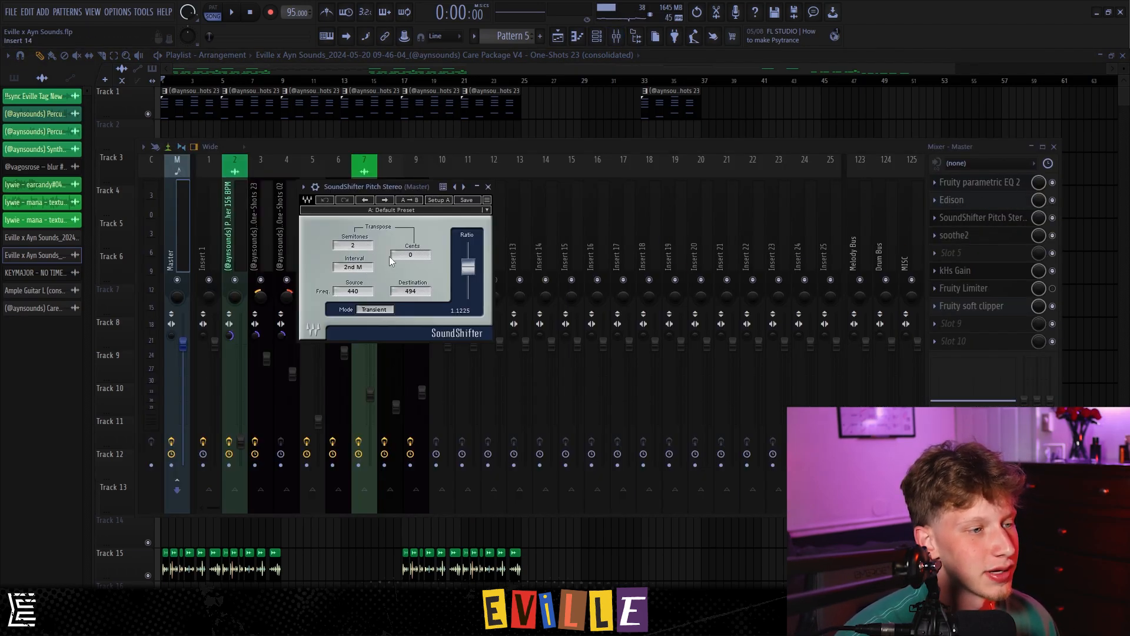
left_click(977, 235)
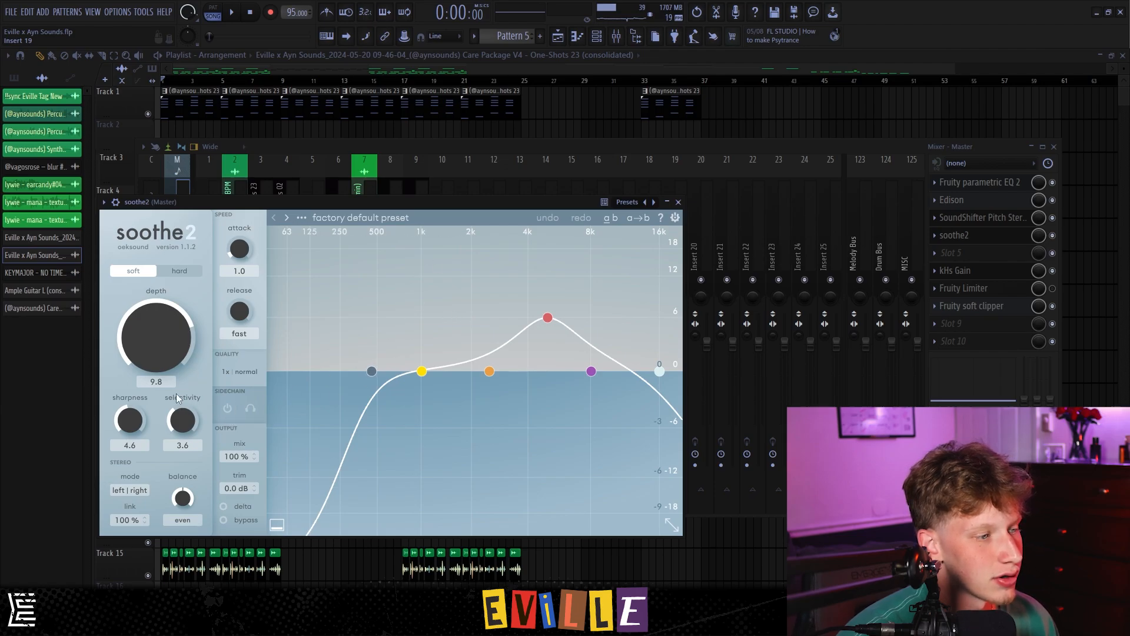
left_click(968, 271)
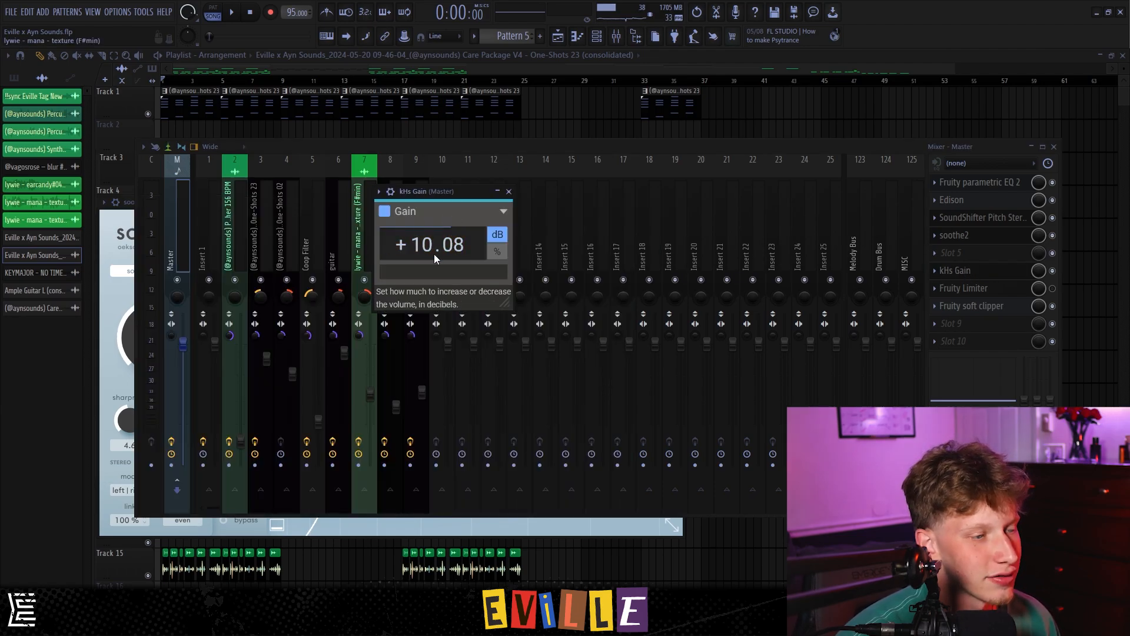
left_click(510, 191)
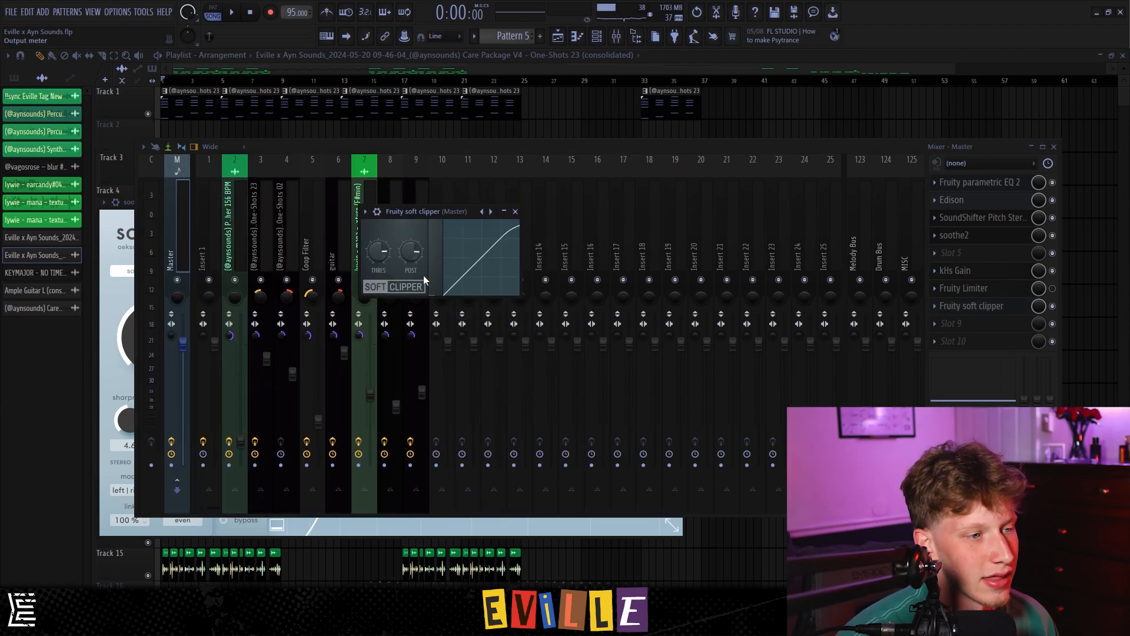